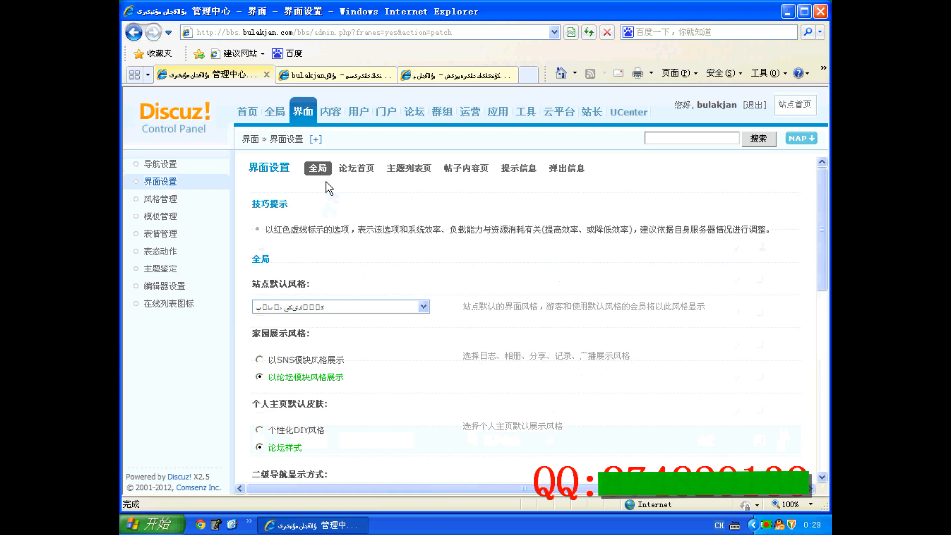
Step: Scroll through the global interface settings to review the style and navigation options
scroll(326, 186, down, 1)
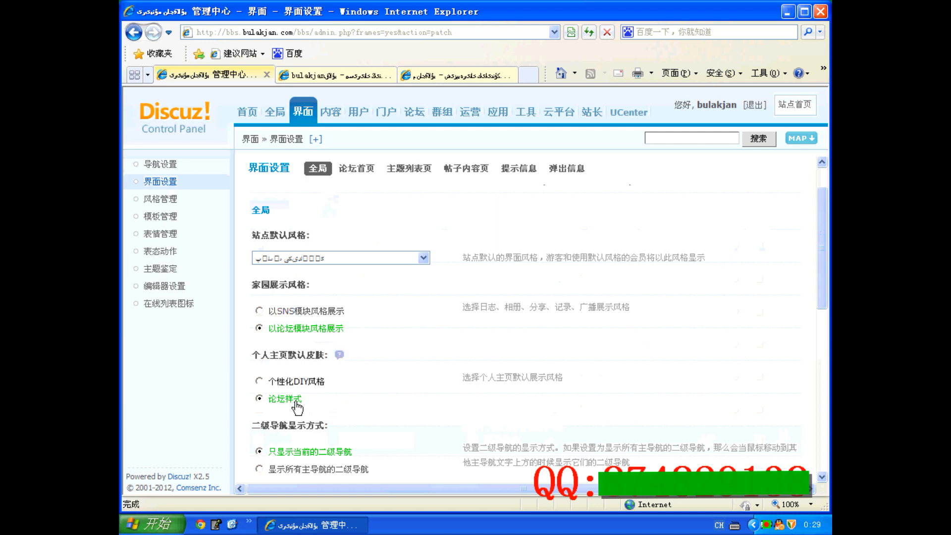
scroll(297, 407, down, 1)
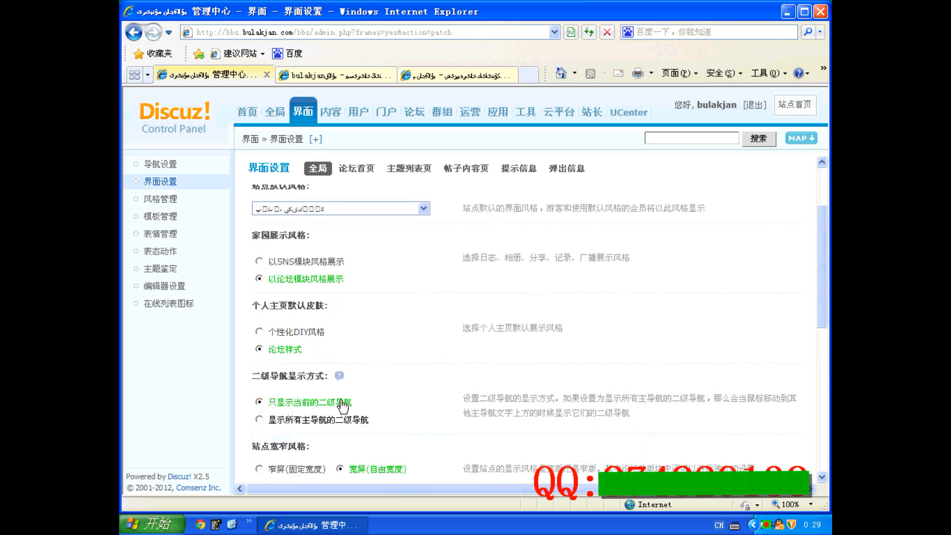
scroll(342, 406, down, 1)
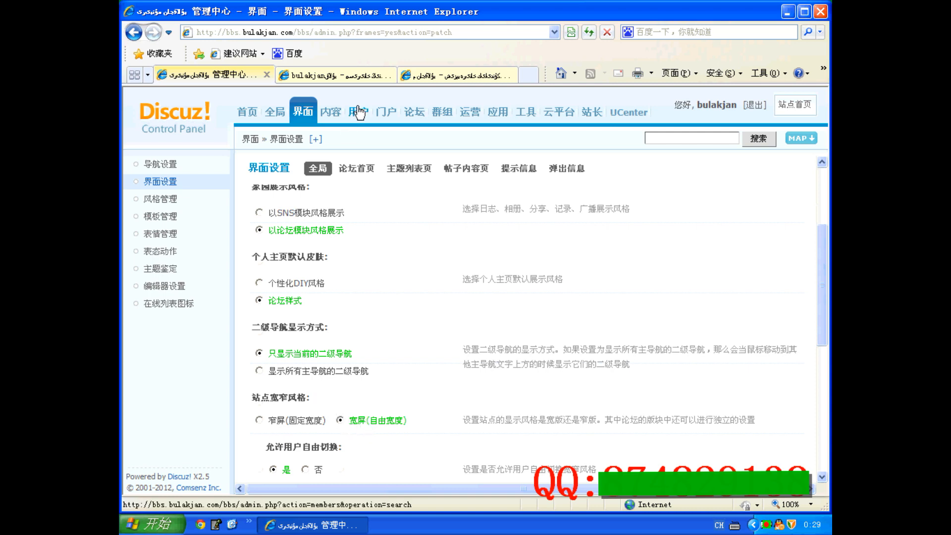
Step: Close the extra site tab and open the forum board page in the remaining site tab
click(359, 76)
click(498, 76)
click(510, 75)
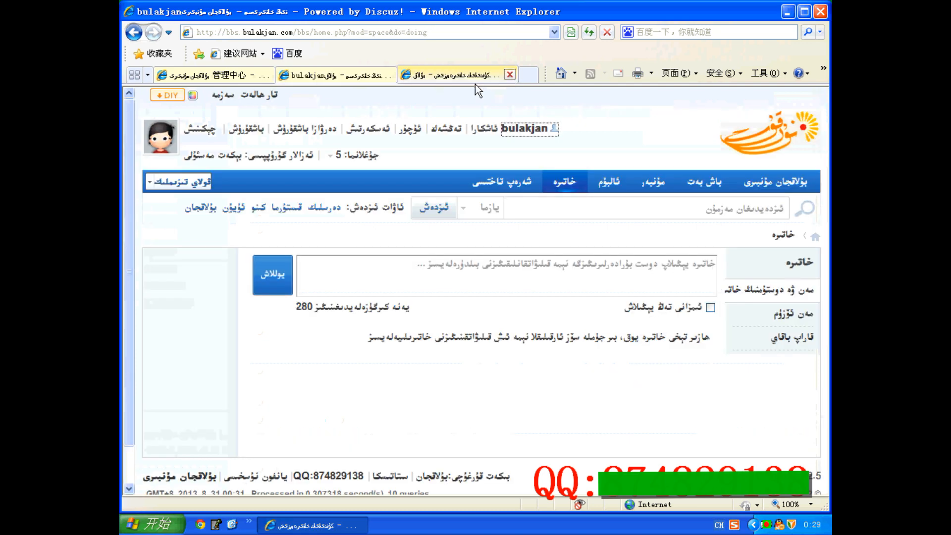
click(661, 184)
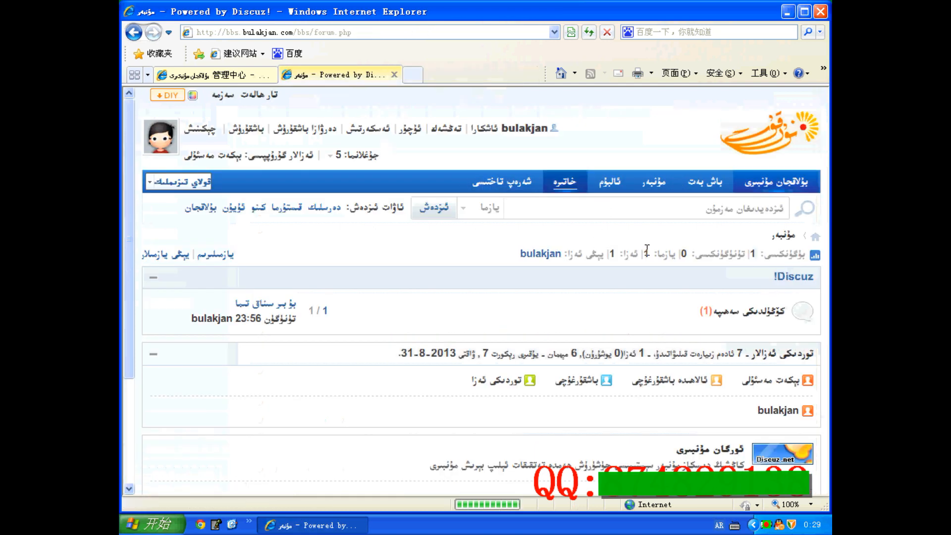
Step: Return to the control panel and submit the global interface settings
click(213, 75)
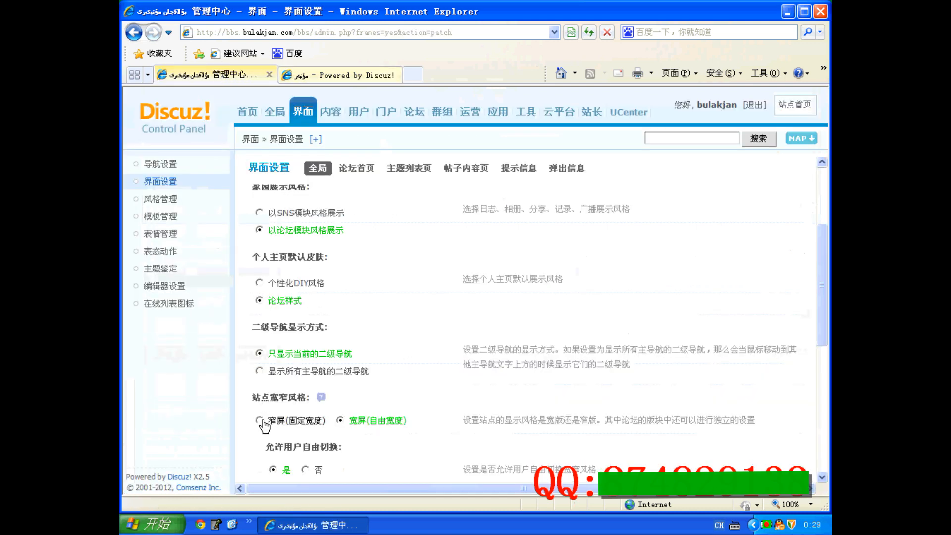
scroll(296, 421, down, 5)
scroll(295, 421, down, 1)
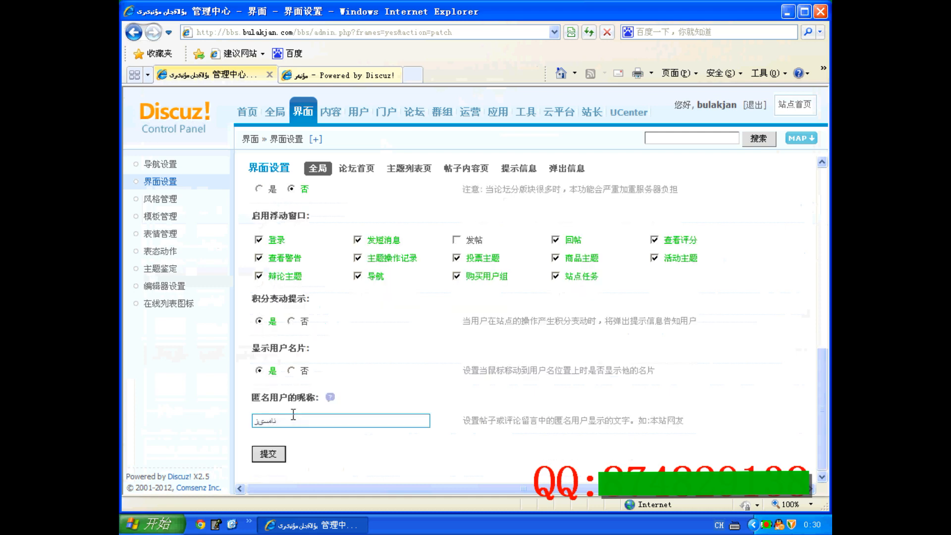
click(268, 454)
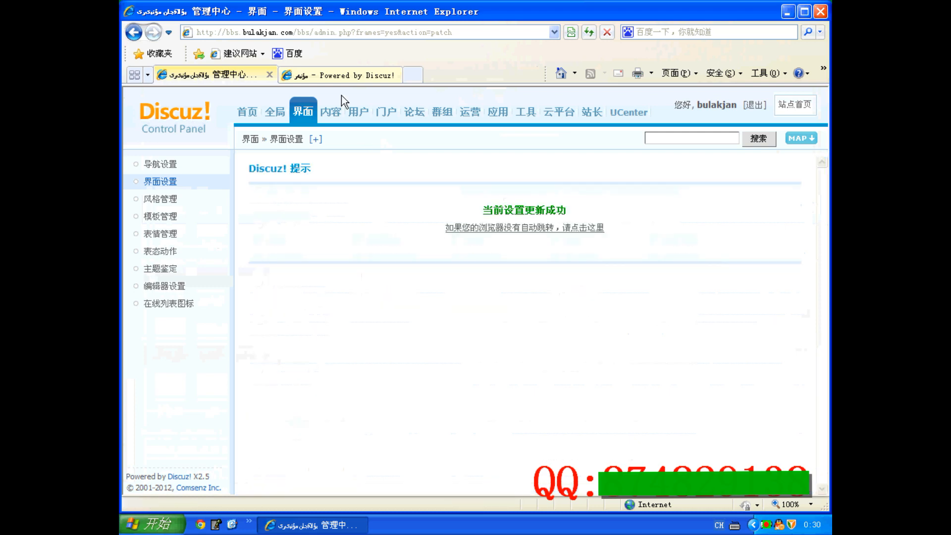
Step: Reload the forum page and set the browser zoom to 75%
click(354, 75)
click(568, 37)
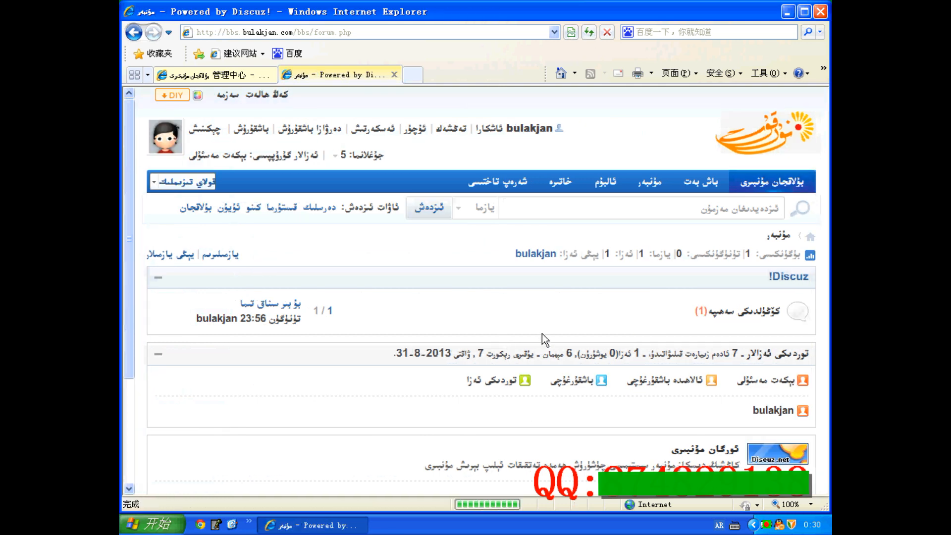
click(811, 504)
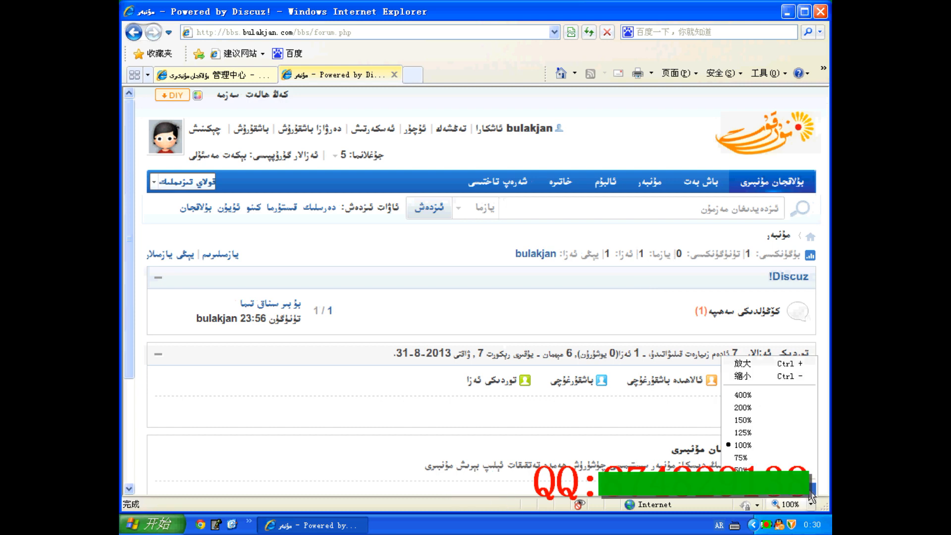
click(758, 461)
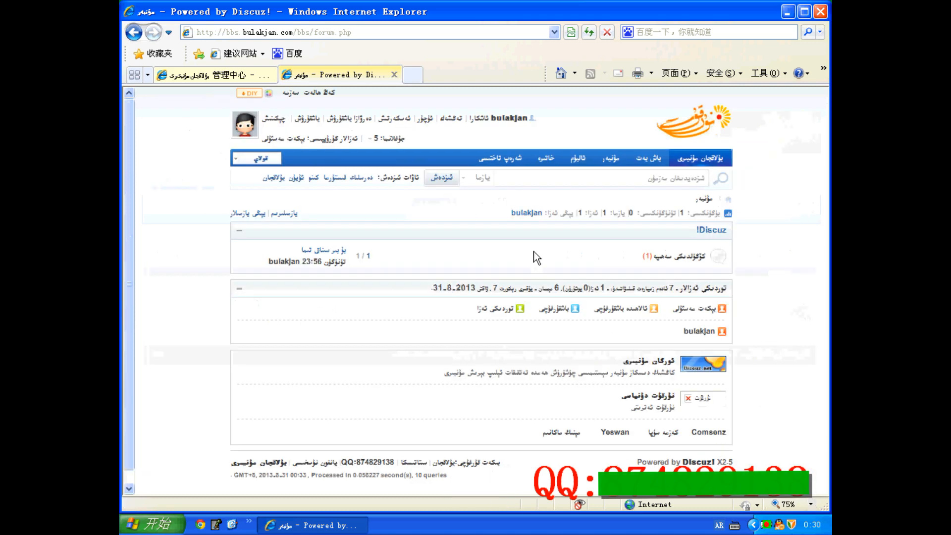
click(811, 505)
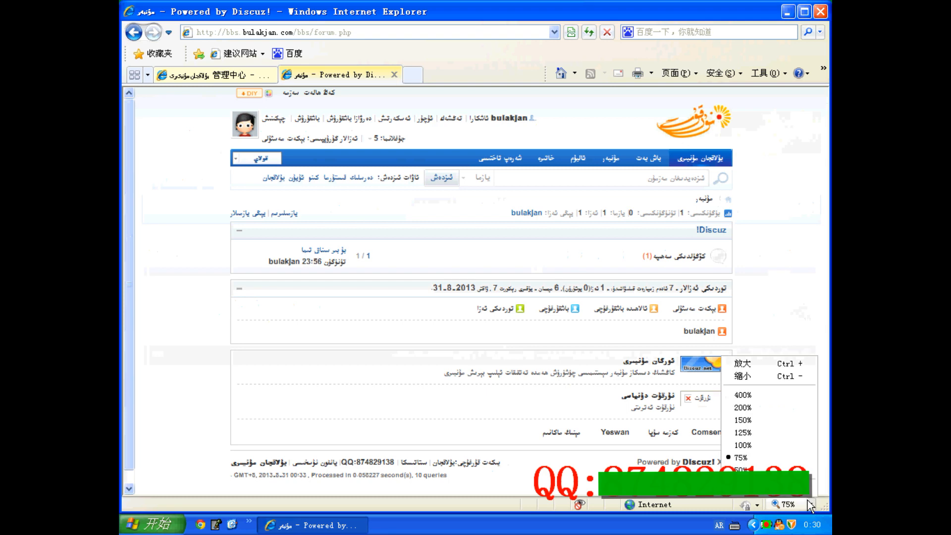
click(752, 284)
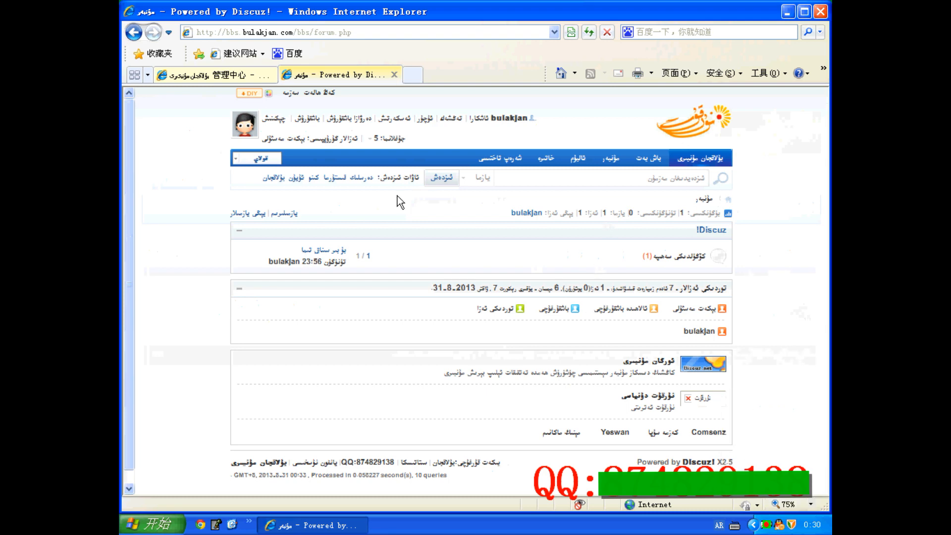
Step: Open the forum home page settings and compare them with the forum page in the other tab
click(248, 76)
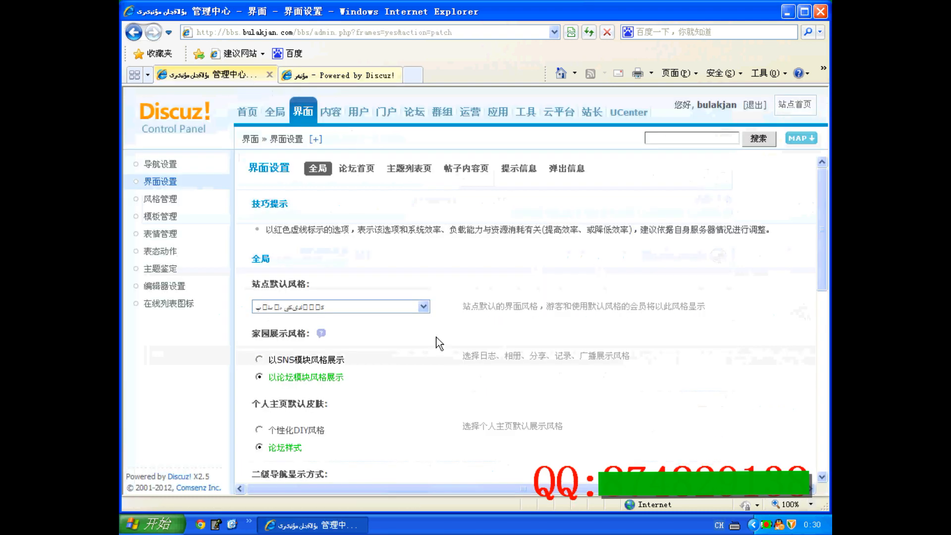
click(356, 168)
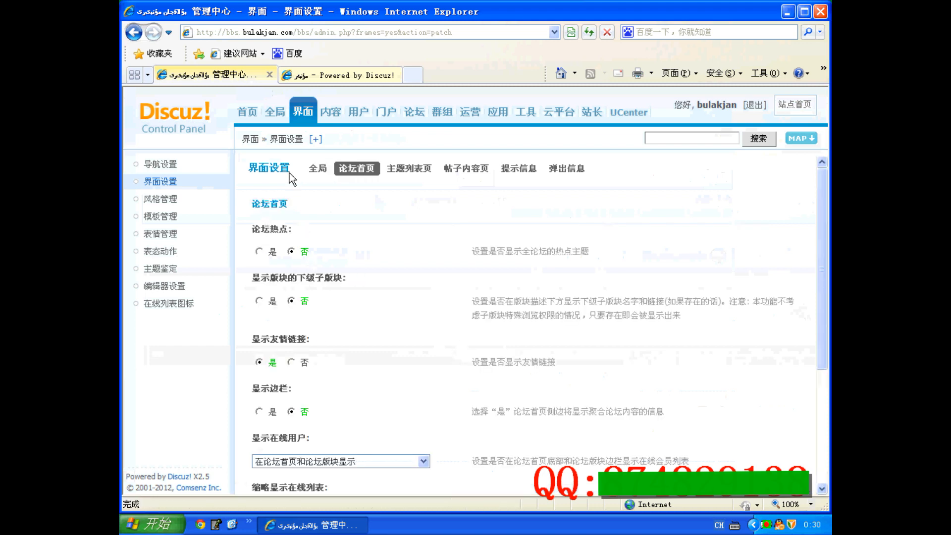
click(327, 74)
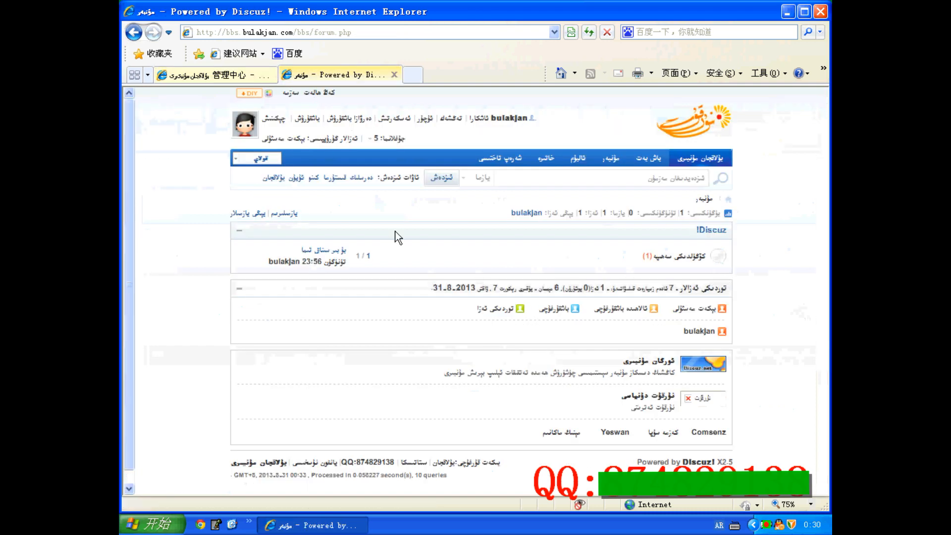
click(214, 75)
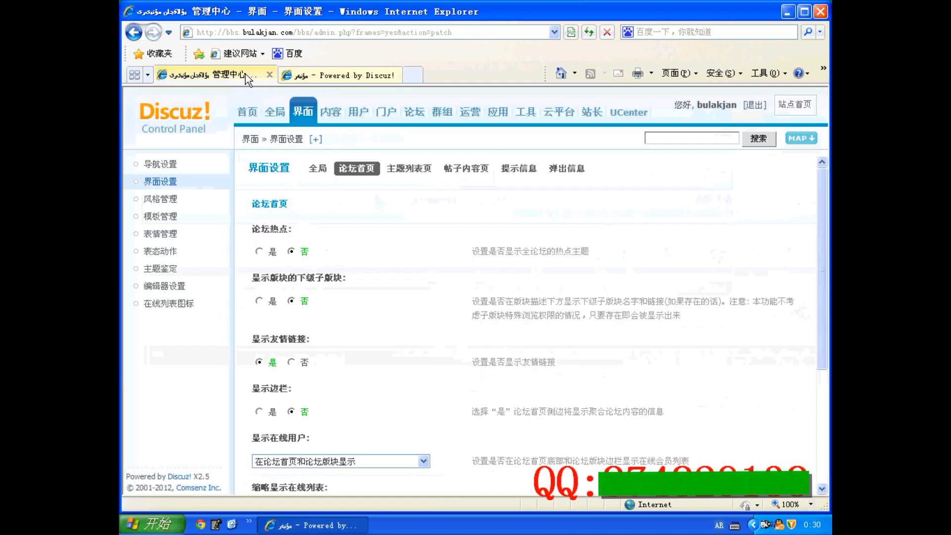
Step: Enable the forum hot topics option in the forum home page settings
click(268, 251)
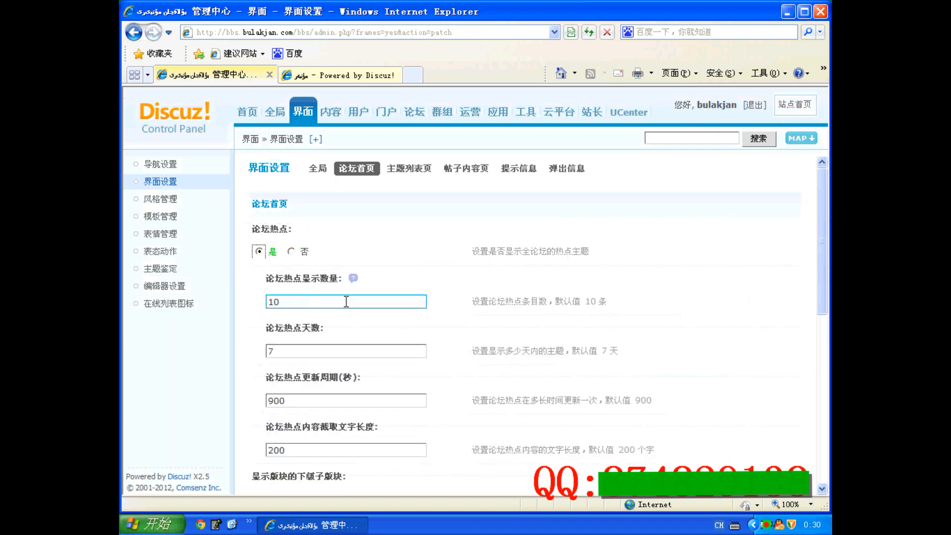
click(338, 302)
key(Tab)
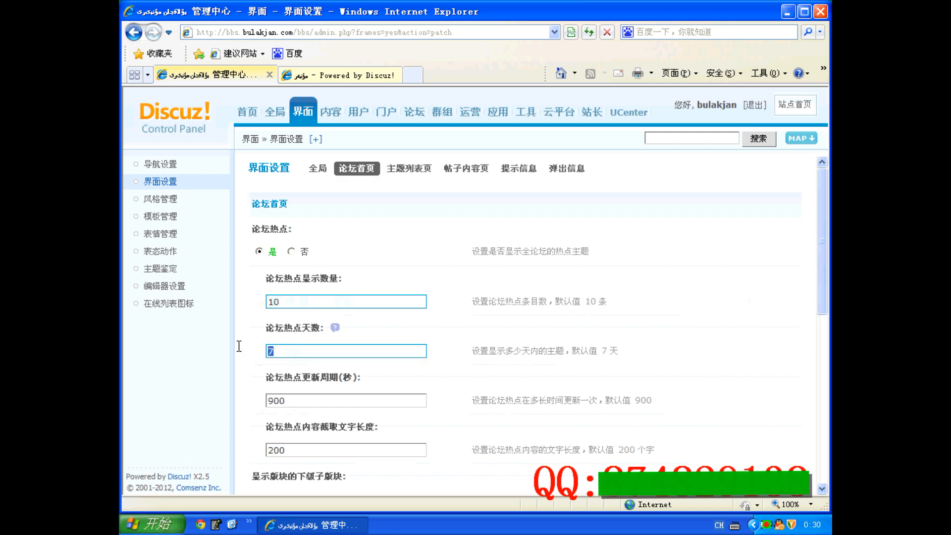
scroll(250, 342, down, 2)
scroll(252, 345, down, 1)
click(292, 347)
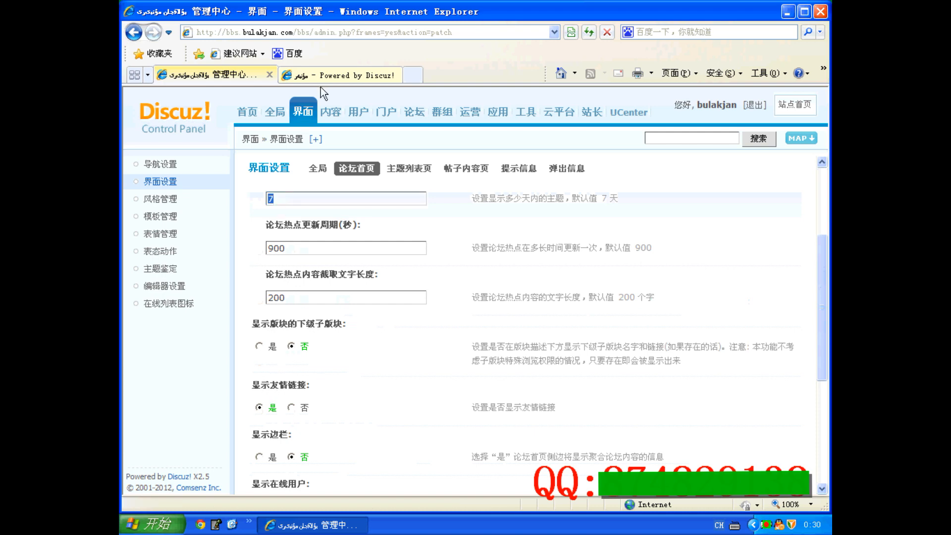
Step: Submit the forum home page settings and return to the settings page
click(337, 75)
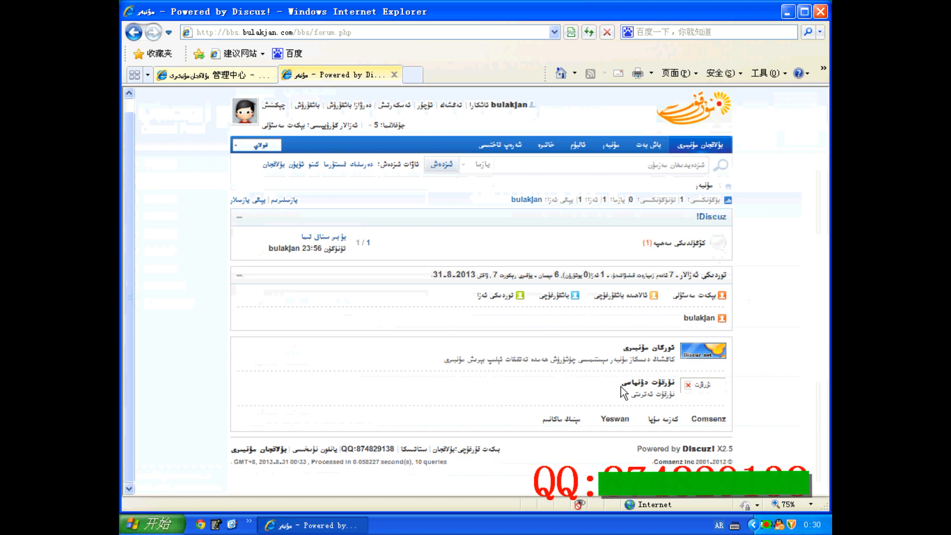
click(247, 75)
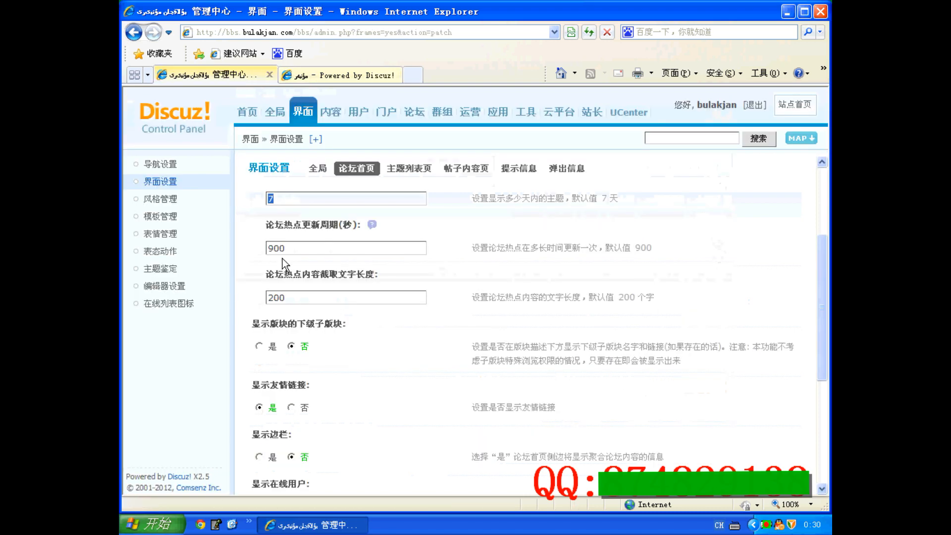
scroll(284, 416, down, 1)
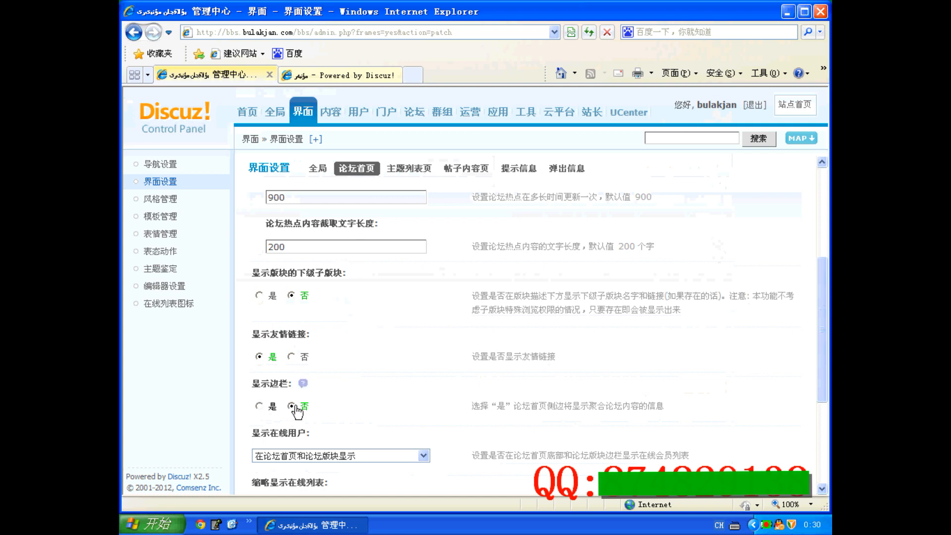
scroll(292, 413, down, 2)
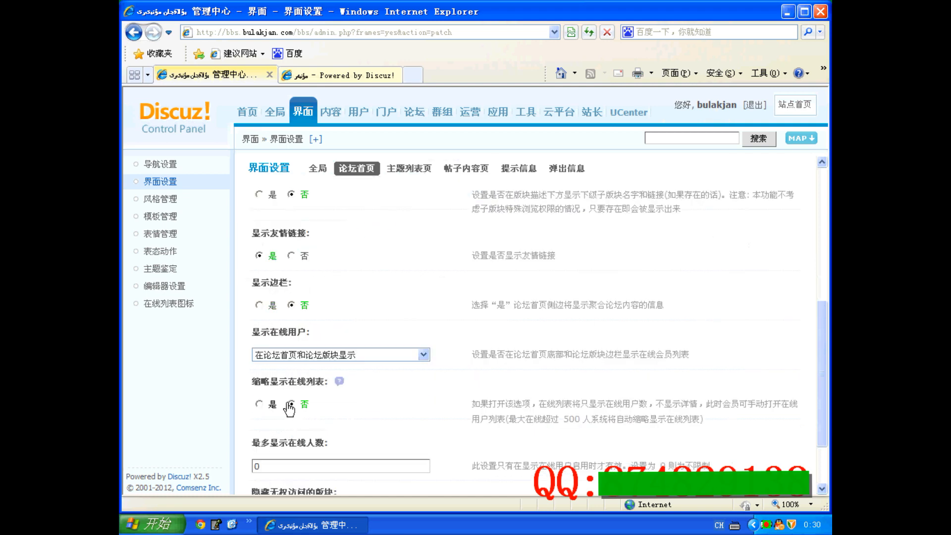
scroll(289, 405, down, 2)
click(268, 466)
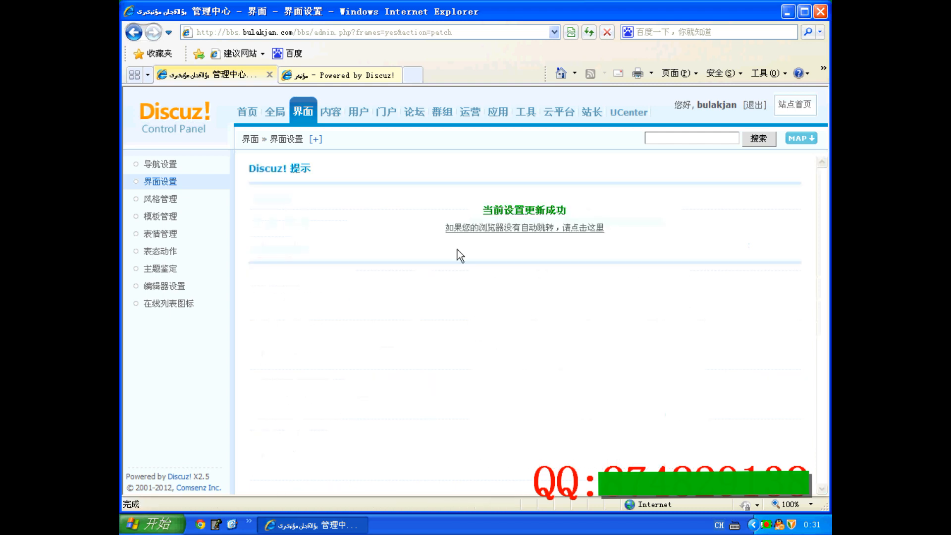
click(478, 231)
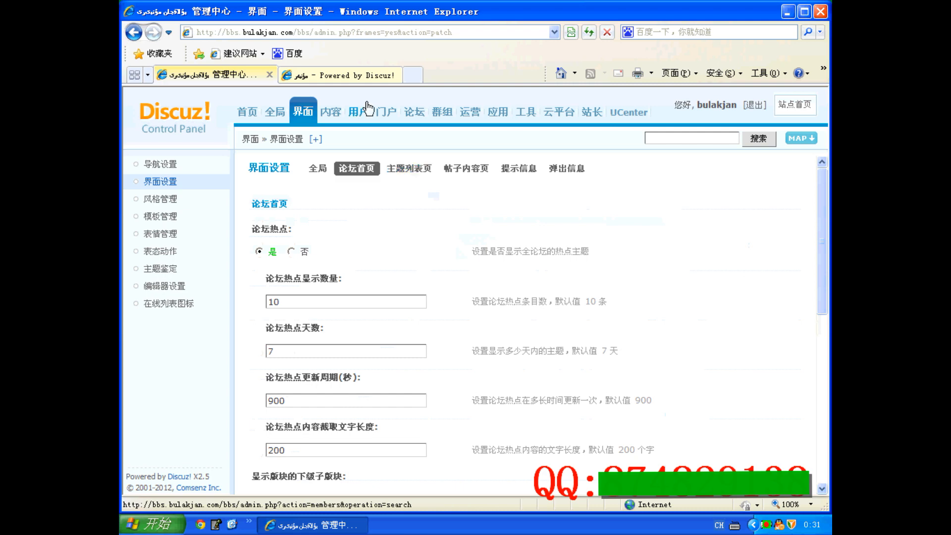
Step: Open the Discuz! category and its board on the forum site
key(ctrl+Tab)
click(711, 229)
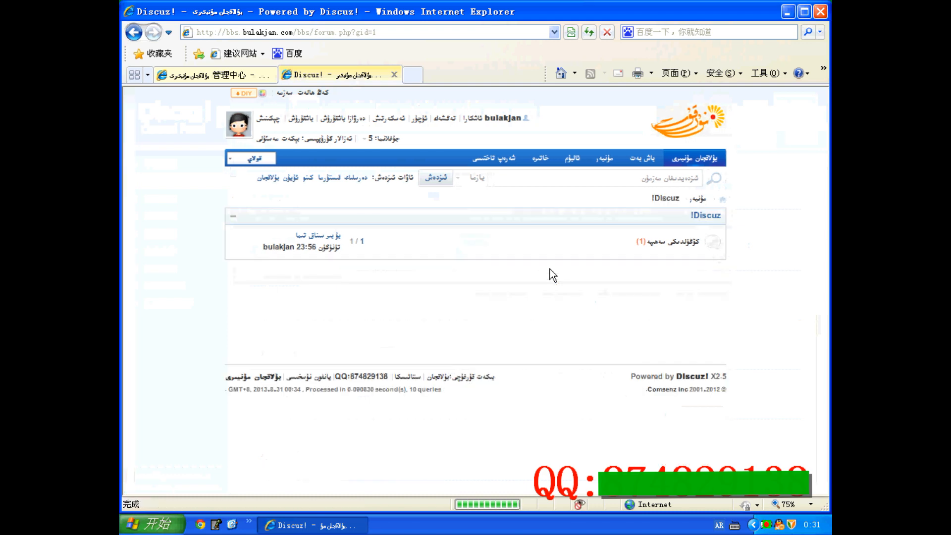
click(672, 244)
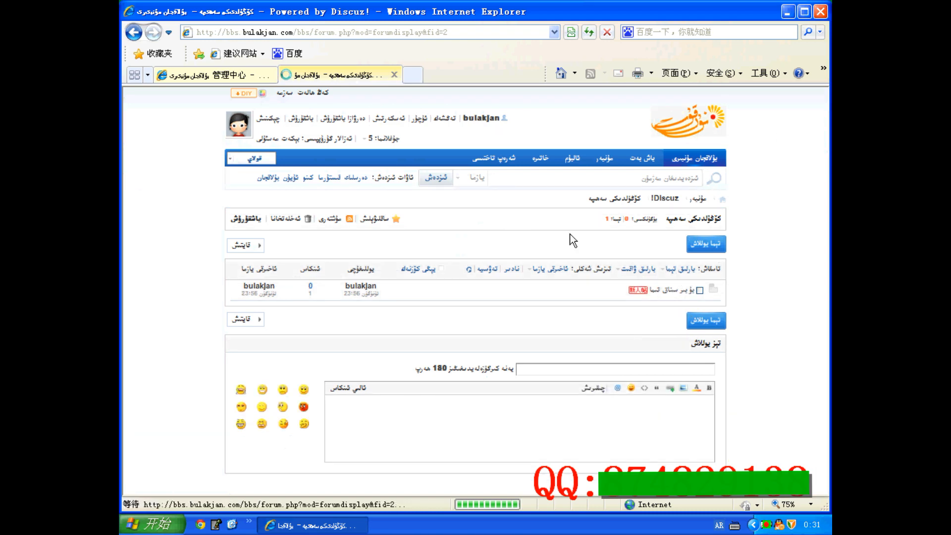
Step: Set the number of topics shown per page to 30 in the thread list settings
click(239, 75)
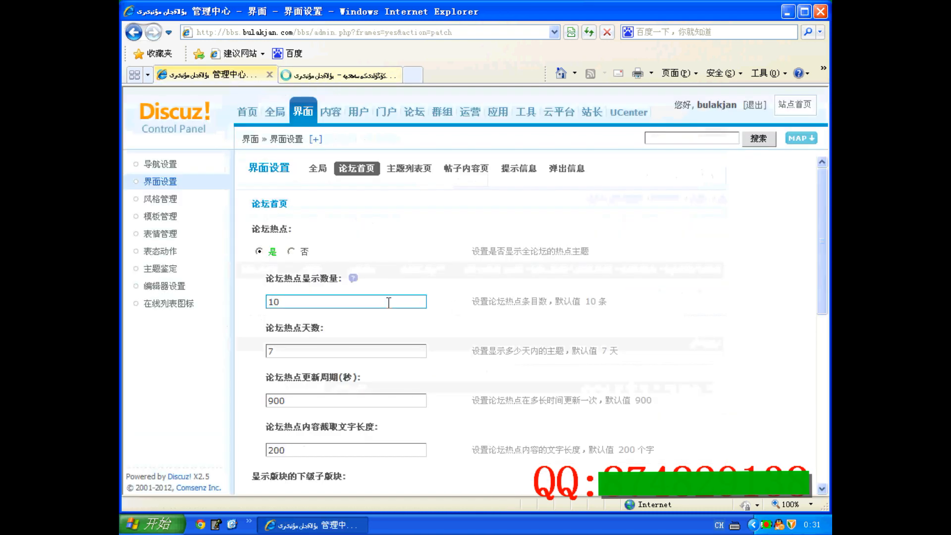
click(409, 168)
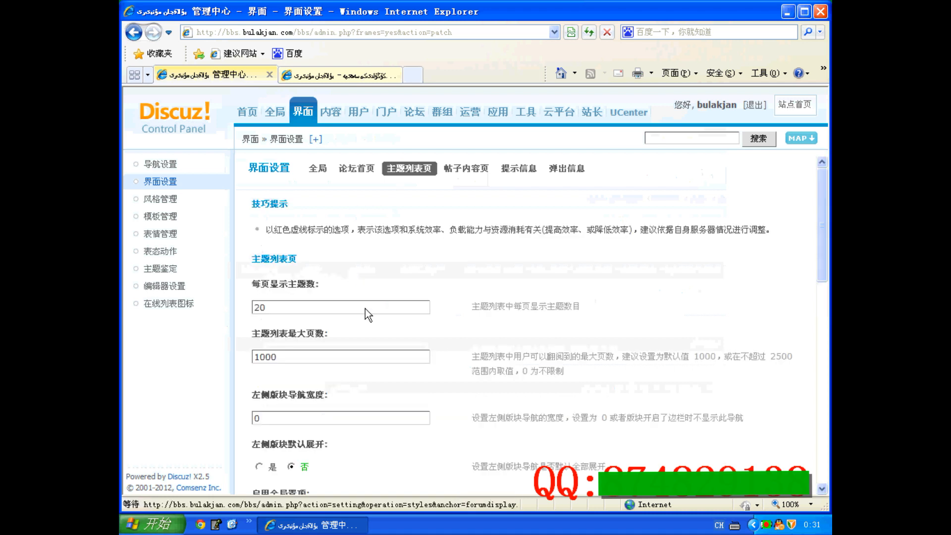
drag(290, 308, 232, 299)
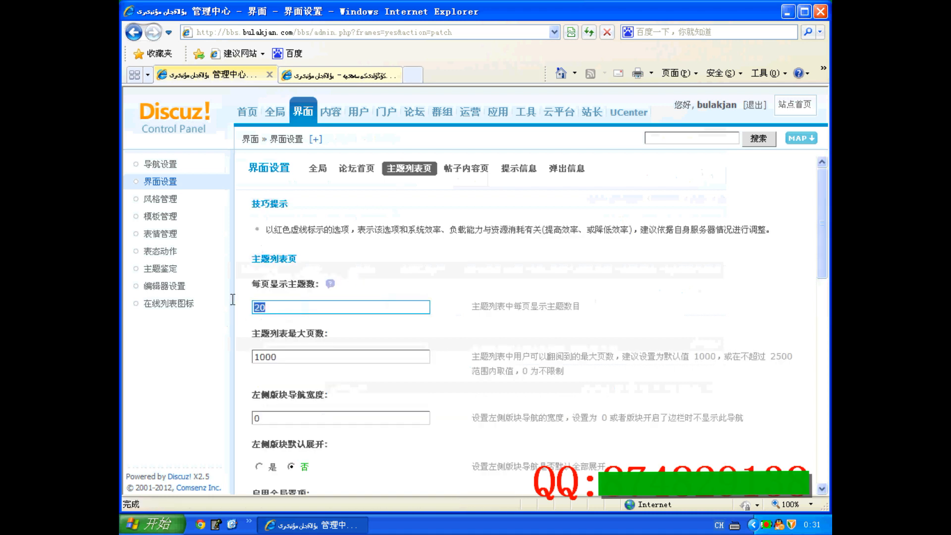
click(303, 75)
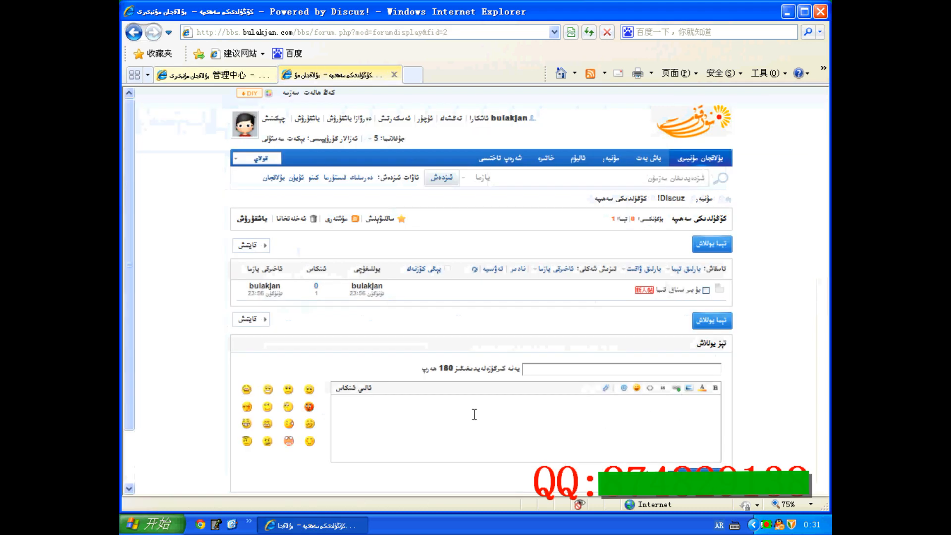
click(244, 75)
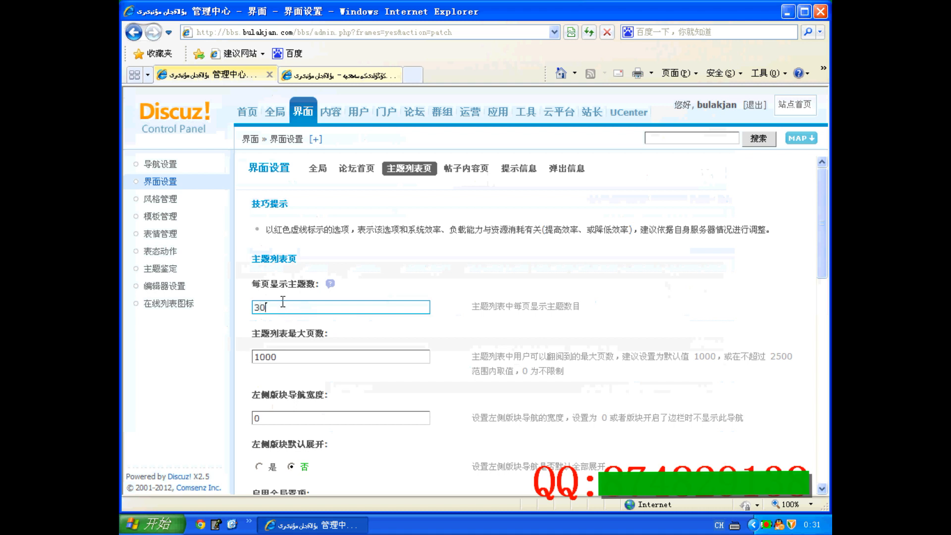
Step: Review the remaining thread list page options, such as maximum pages and left sidebar width, comparing with the forum board
double_click(283, 356)
click(337, 75)
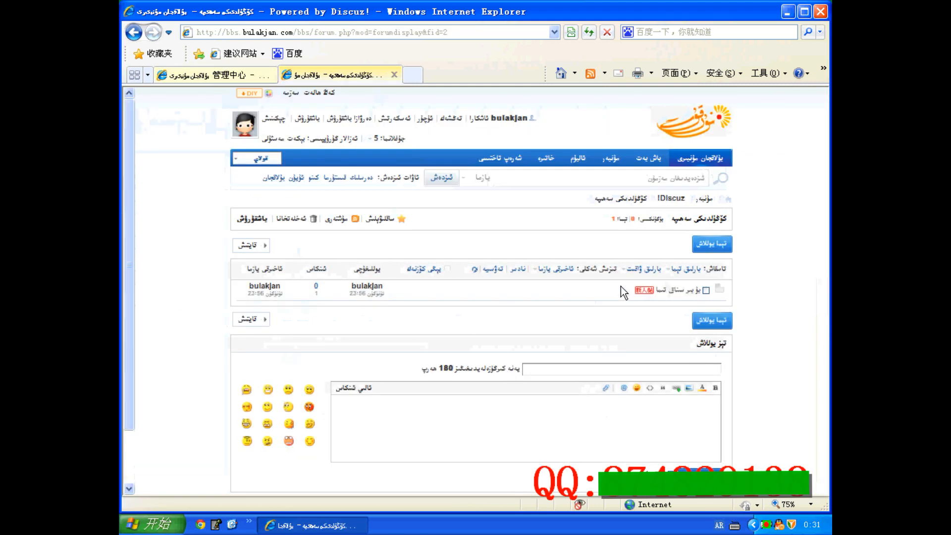
click(208, 75)
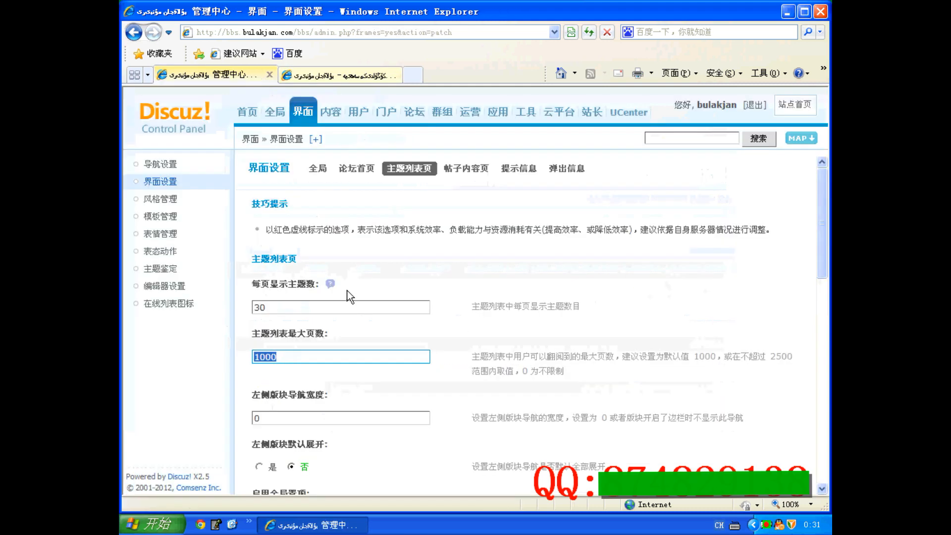
scroll(350, 296, down, 3)
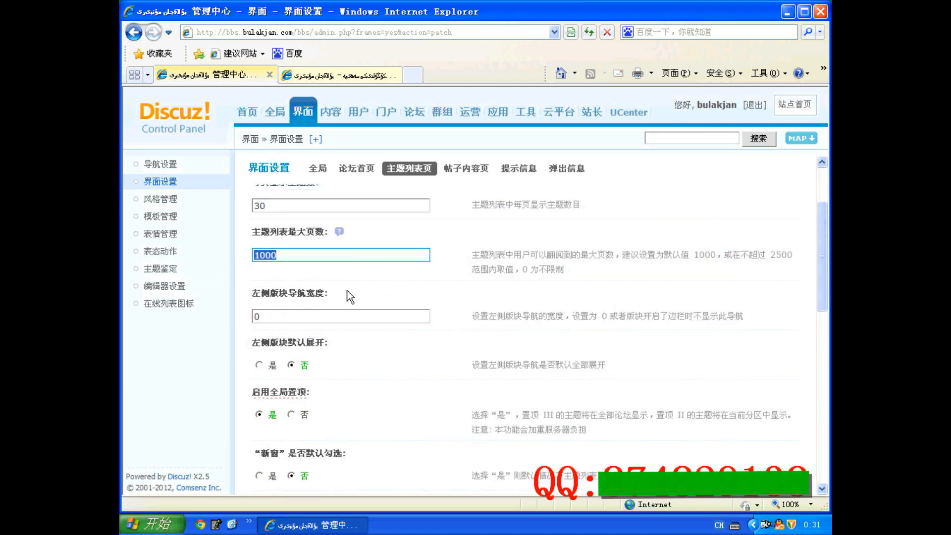
double_click(287, 317)
scroll(352, 347, down, 3)
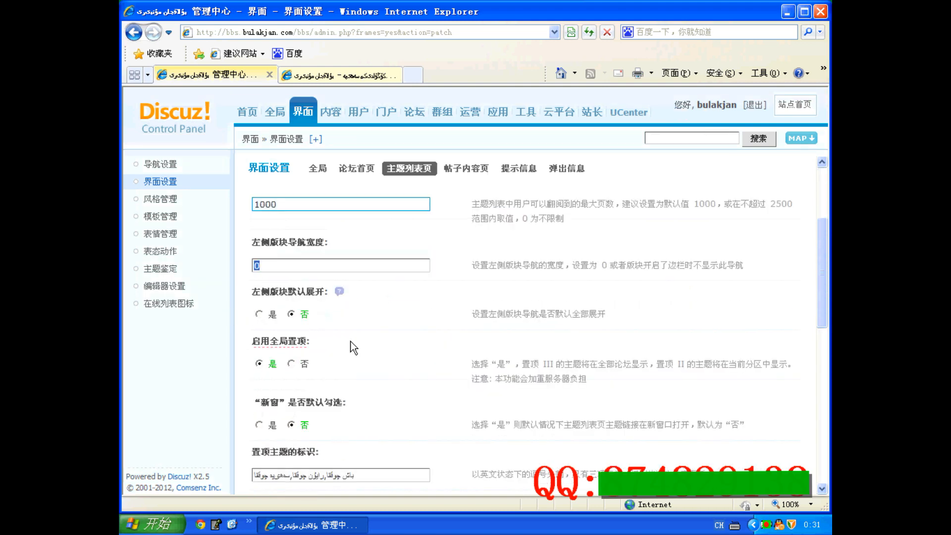
scroll(352, 347, down, 4)
scroll(350, 341, down, 7)
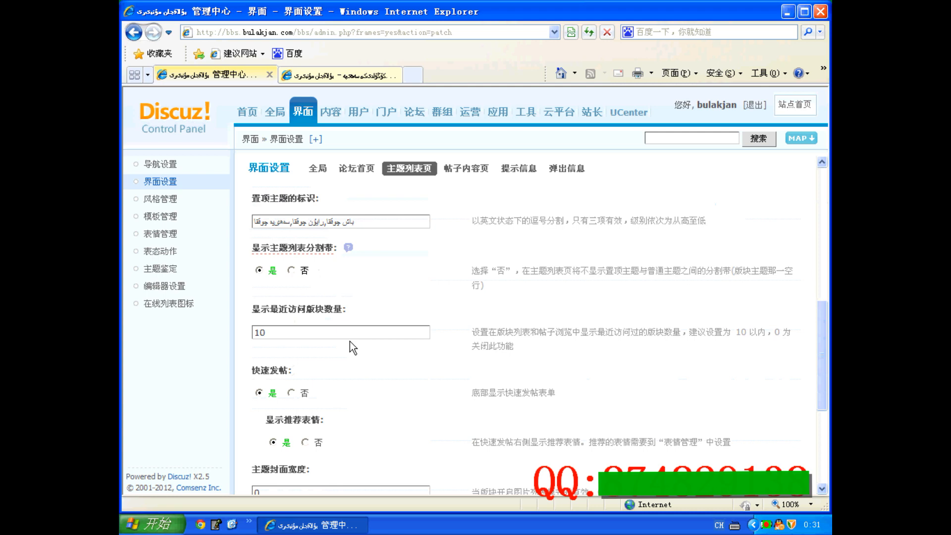
scroll(350, 339, down, 1)
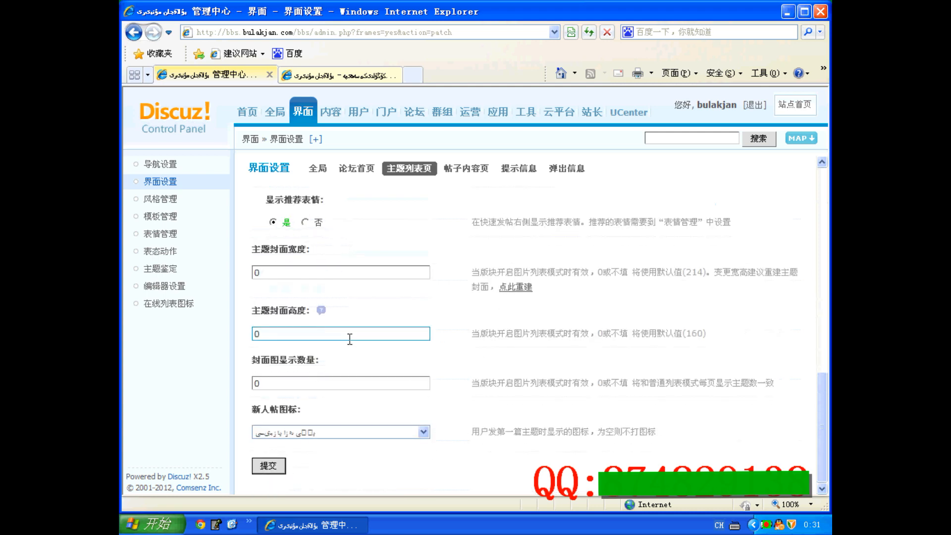
scroll(269, 435, up, 3)
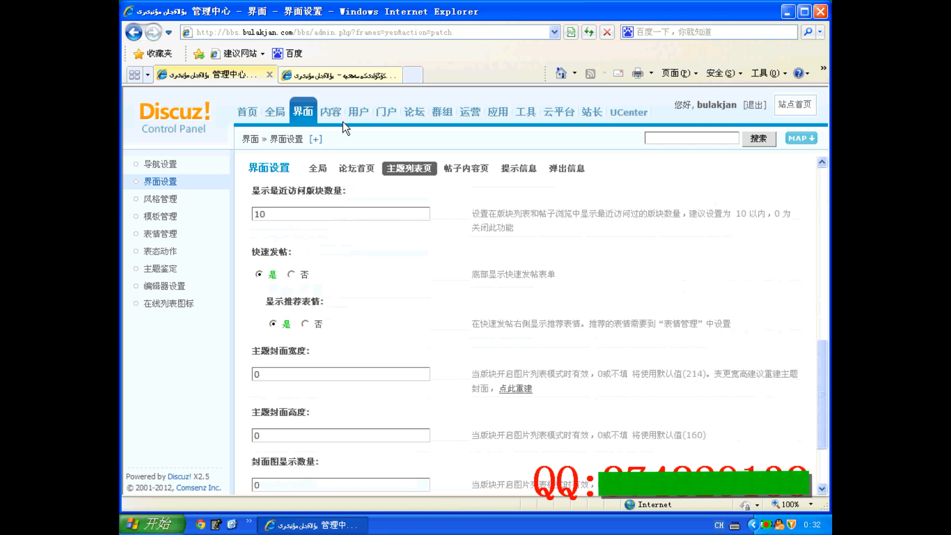
Step: Examine the quick post form at the bottom of the forum board page
click(341, 76)
scroll(578, 293, down, 3)
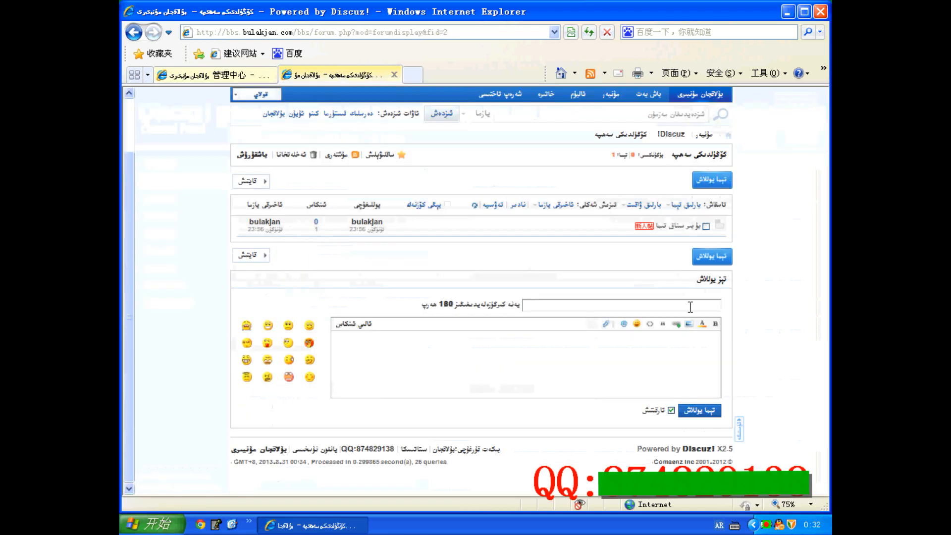
click(608, 302)
click(607, 334)
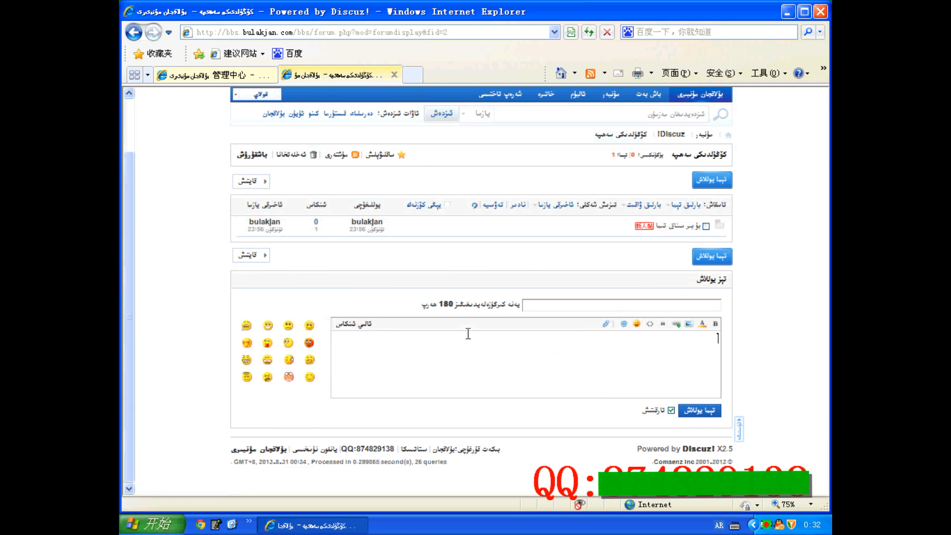
click(213, 74)
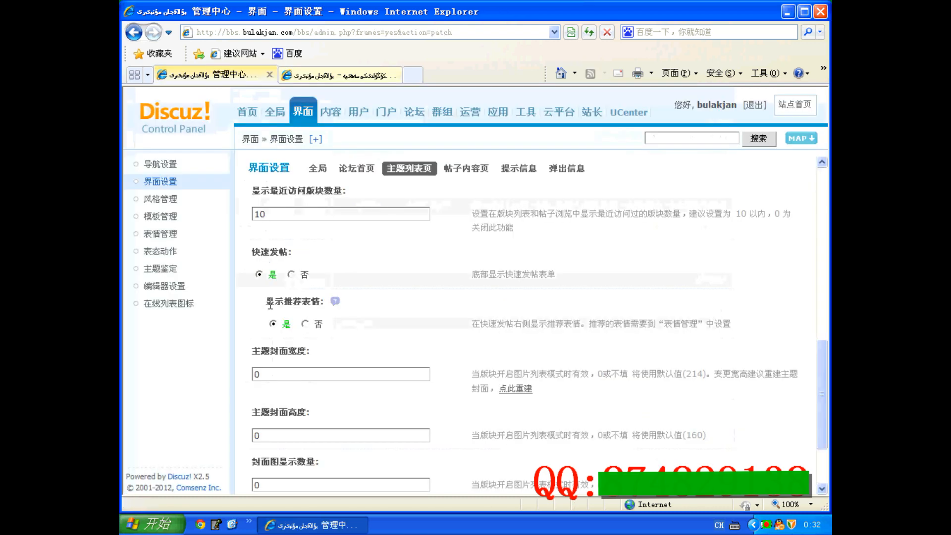
click(317, 76)
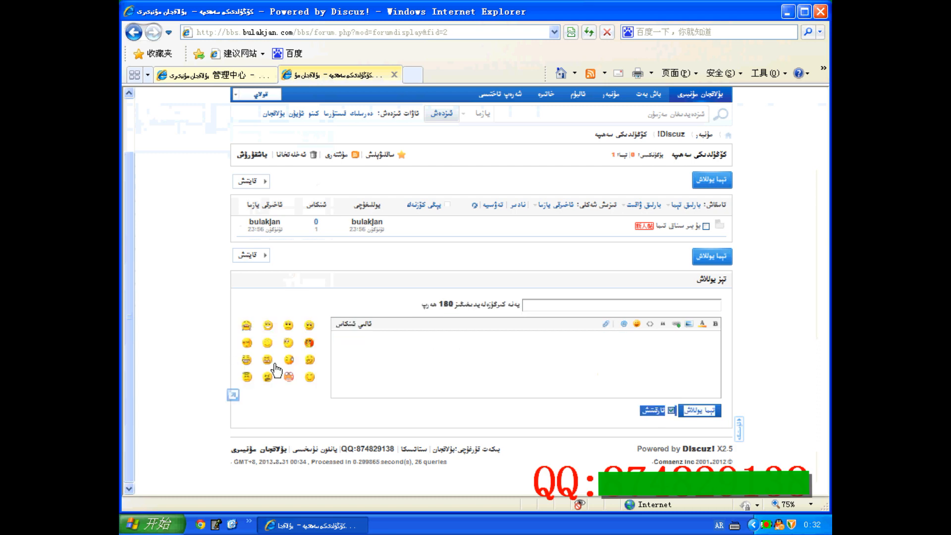
click(213, 75)
Step: Turn off showing recommended smilies beside quick post and submit the thread list settings
click(306, 325)
scroll(297, 454, down, 2)
click(268, 466)
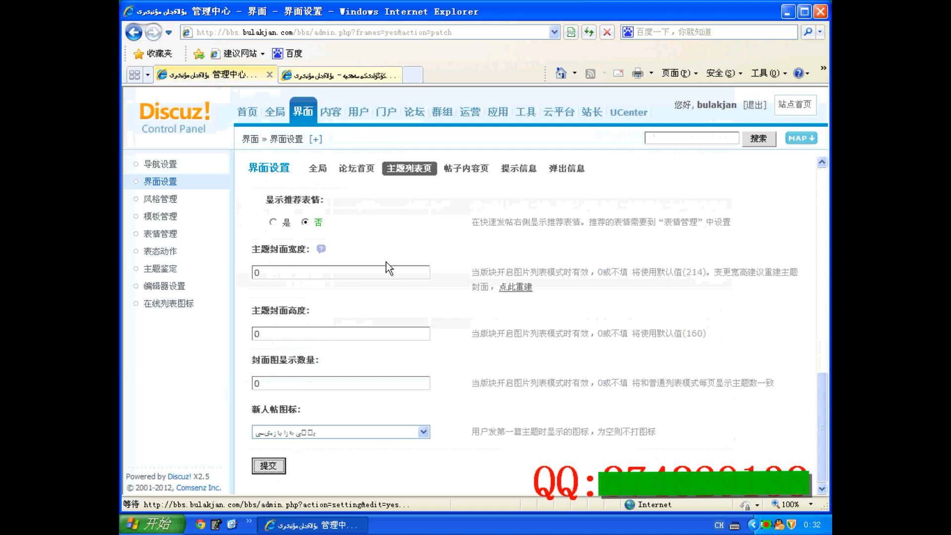
Step: Reload the forum board page to check the quick post form
click(376, 73)
click(588, 33)
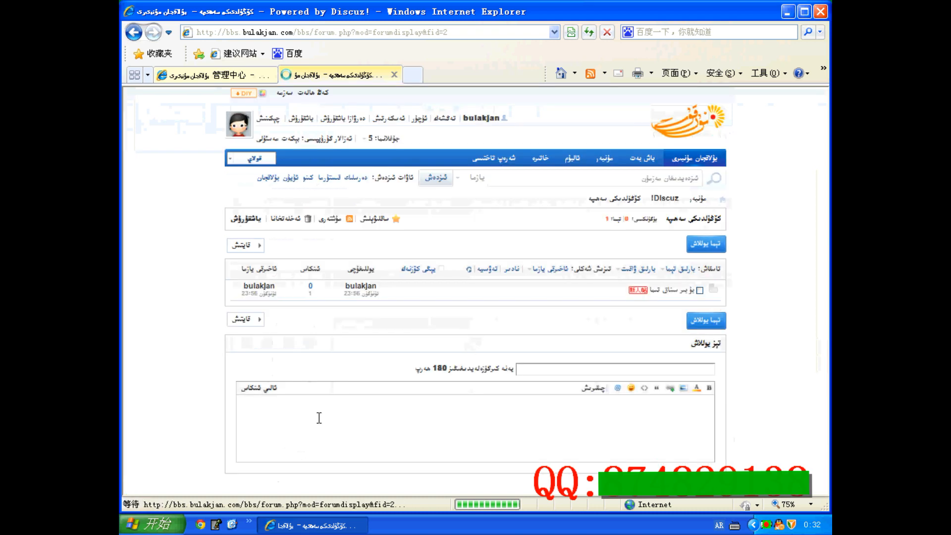
click(260, 74)
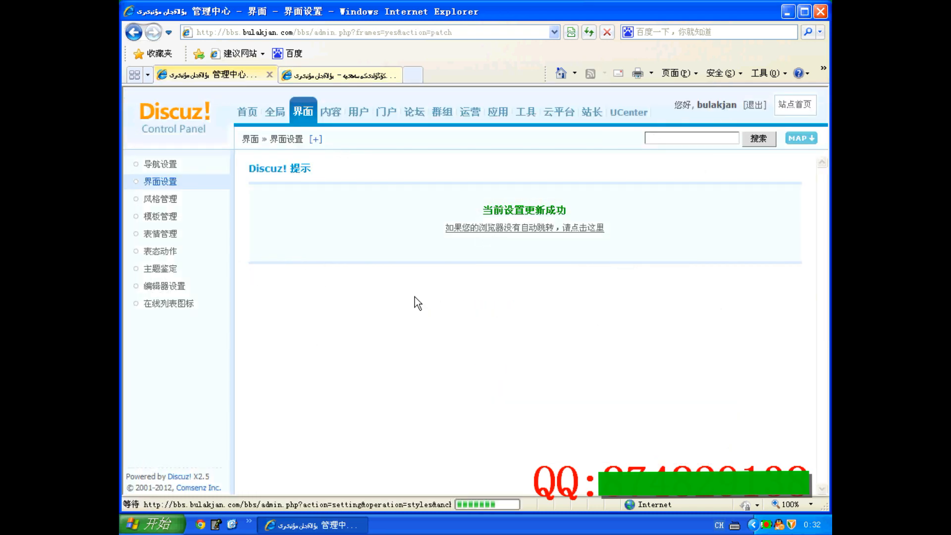
Step: Open the post content page settings and a thread on the forum board for comparison
click(467, 169)
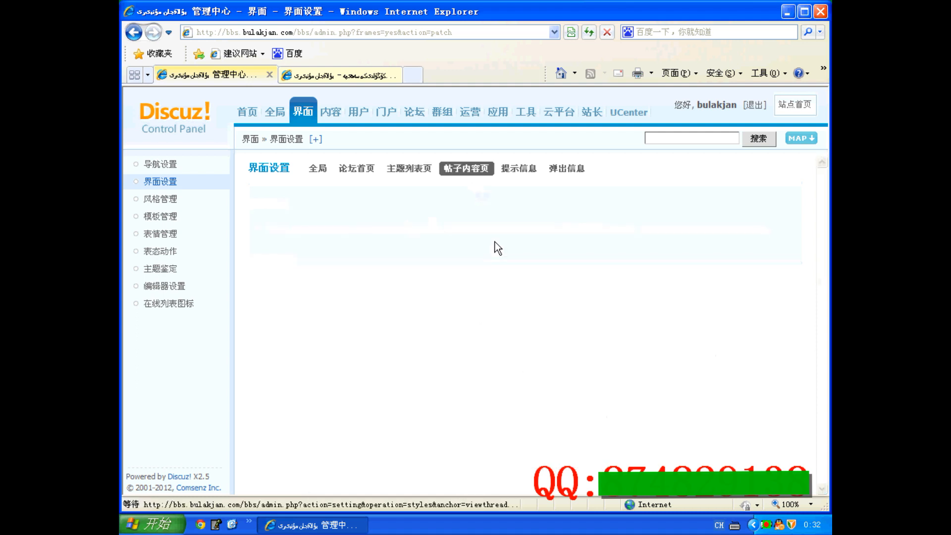
click(337, 74)
click(683, 226)
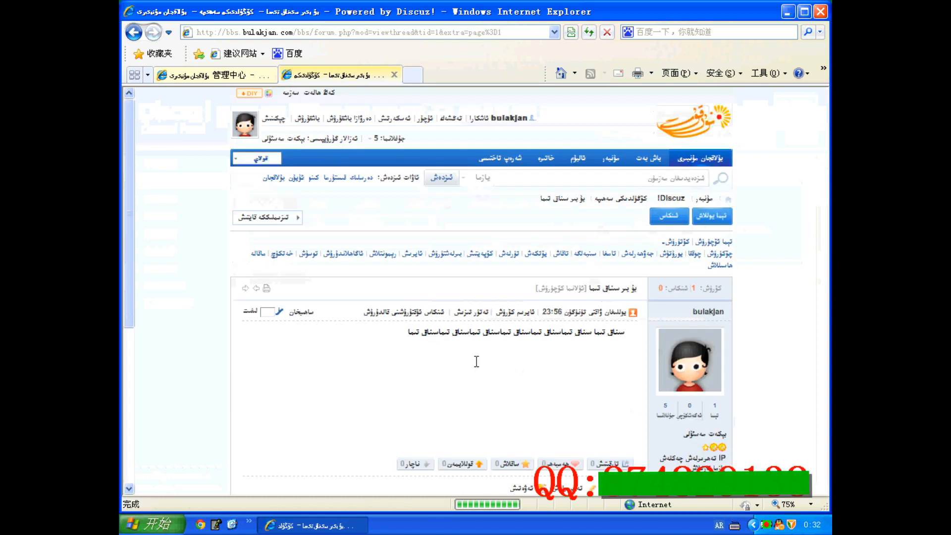
scroll(523, 334, down, 3)
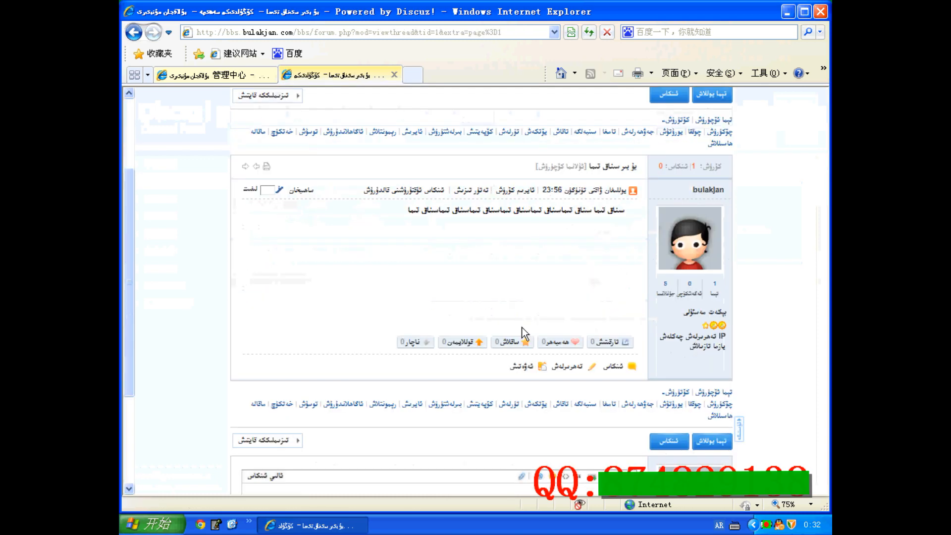
Step: Review the post content page settings, including posts per page, star upgrade threshold and post order names
click(239, 76)
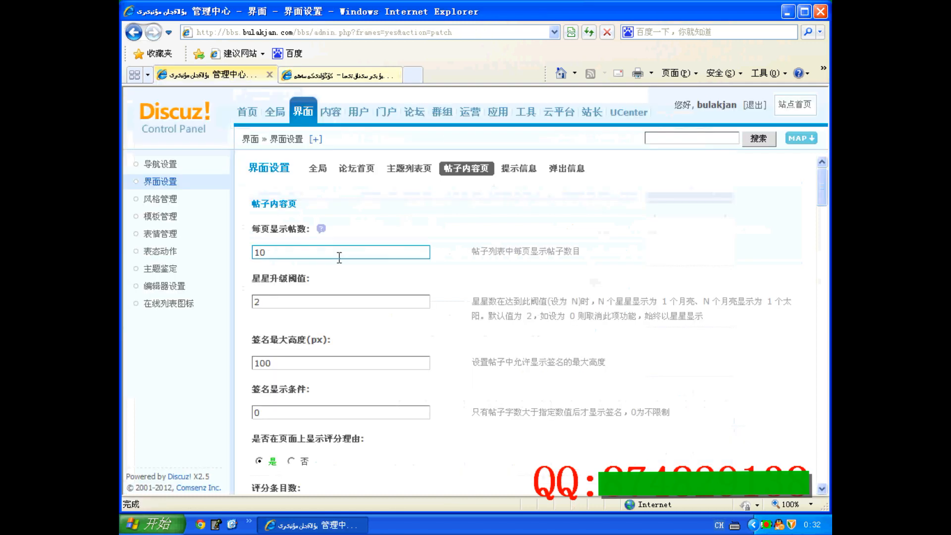
double_click(289, 251)
click(341, 72)
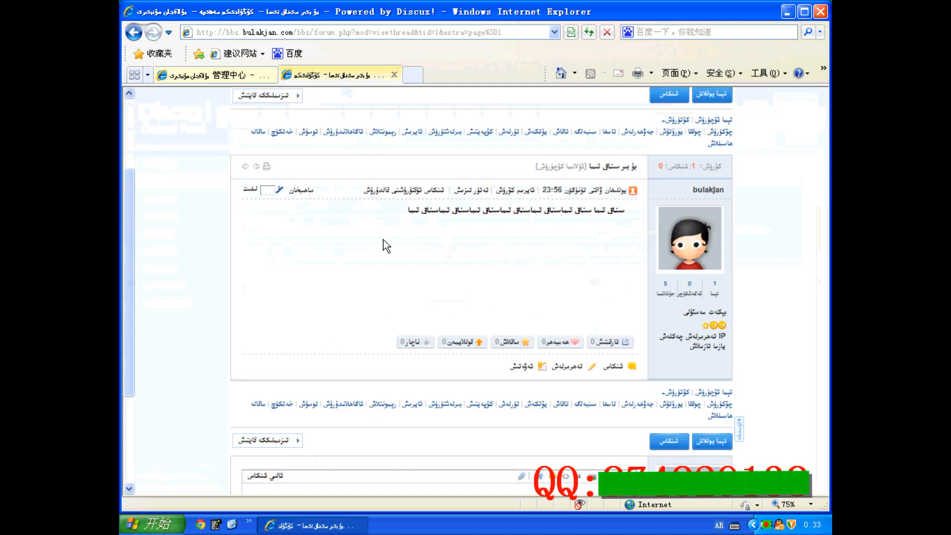
scroll(484, 356, down, 3)
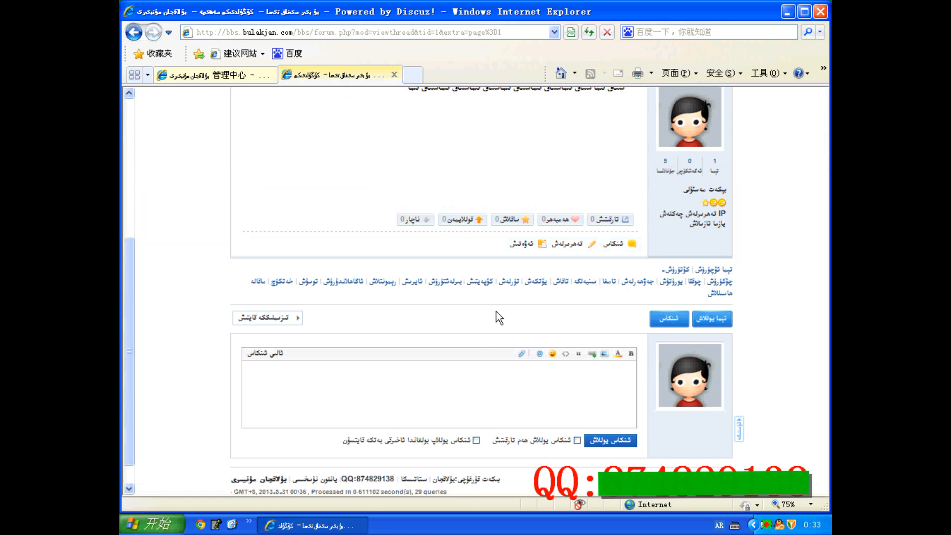
click(248, 75)
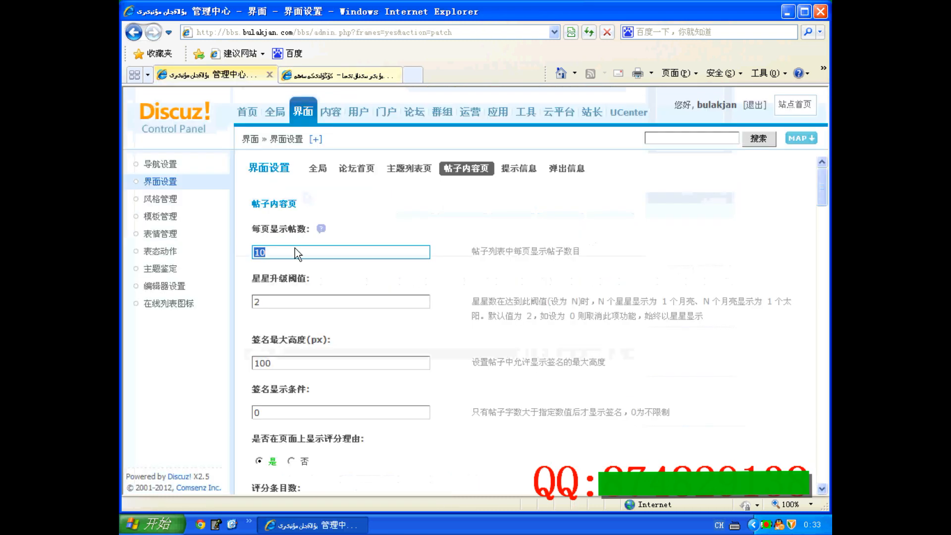
click(292, 300)
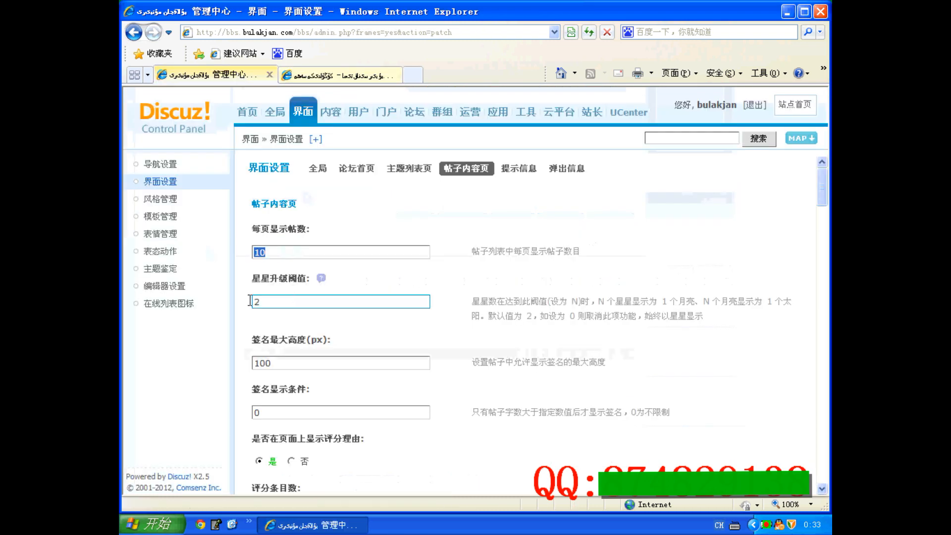
scroll(250, 300, down, 2)
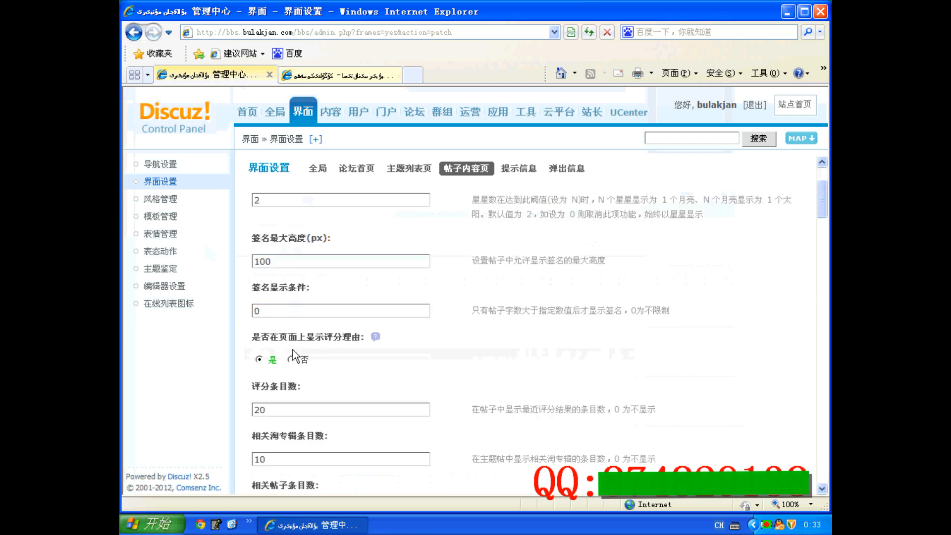
scroll(294, 351, down, 7)
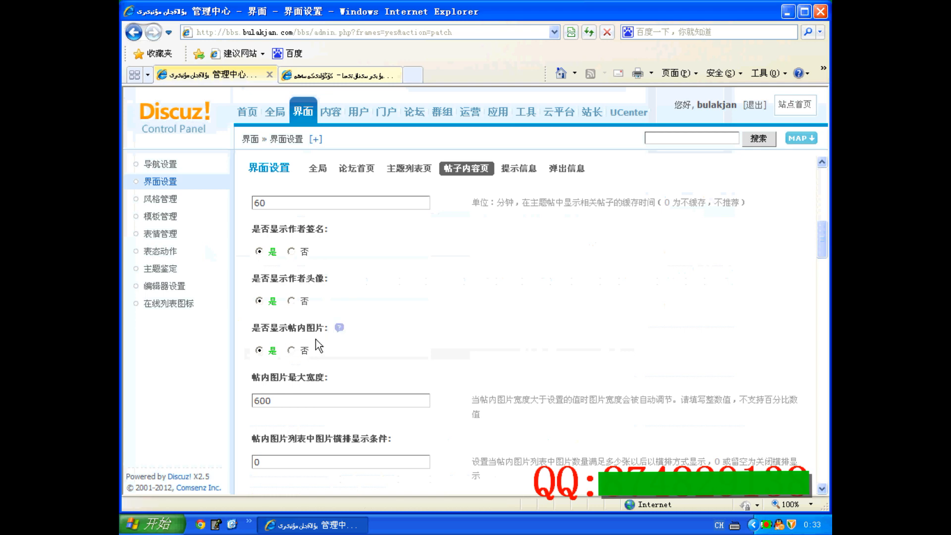
scroll(299, 341, down, 7)
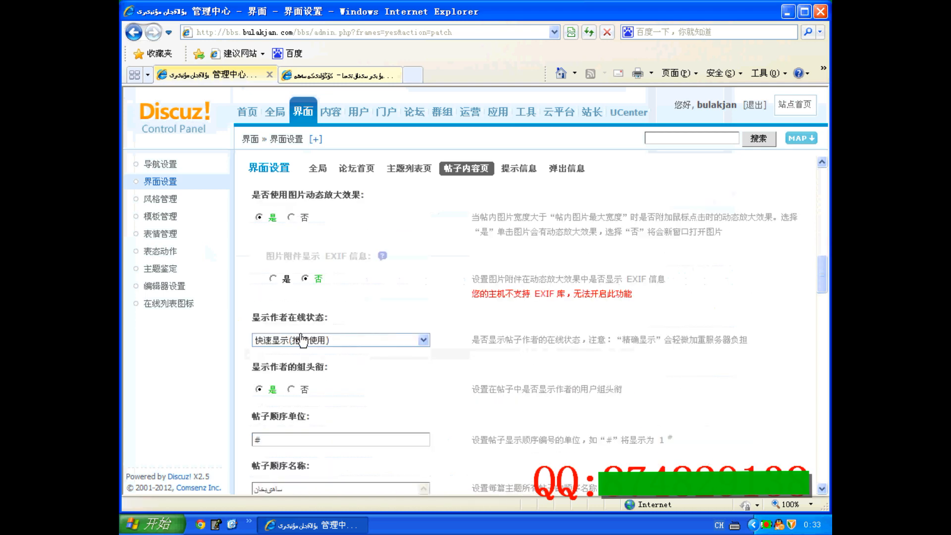
scroll(302, 341, down, 3)
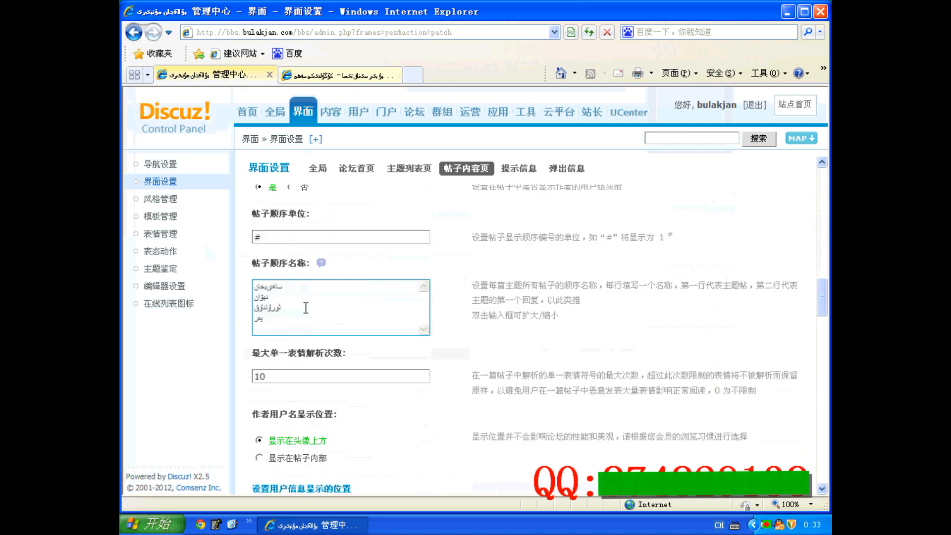
drag(270, 317, 246, 286)
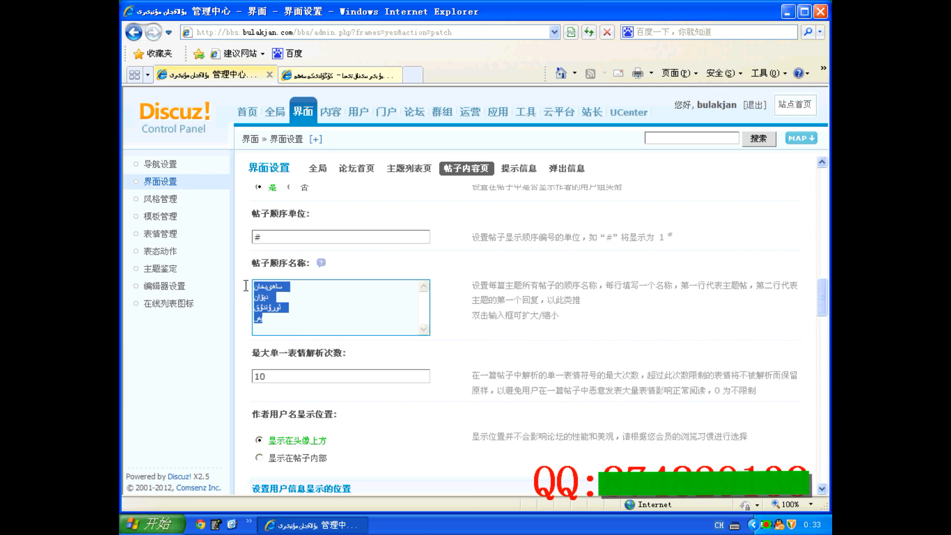
click(280, 296)
Step: Compare the thread view with the post order names and smilies parse limit settings
click(337, 75)
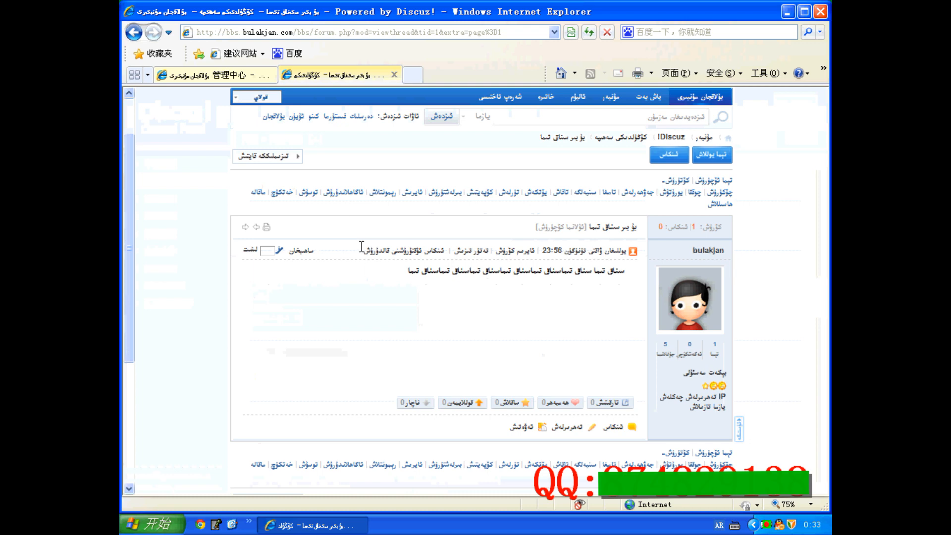
scroll(373, 270, down, 3)
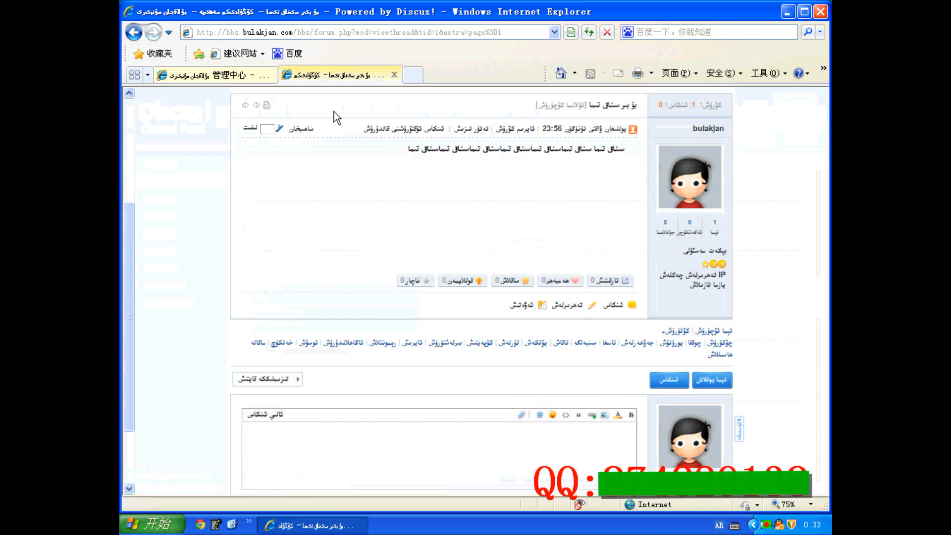
click(238, 75)
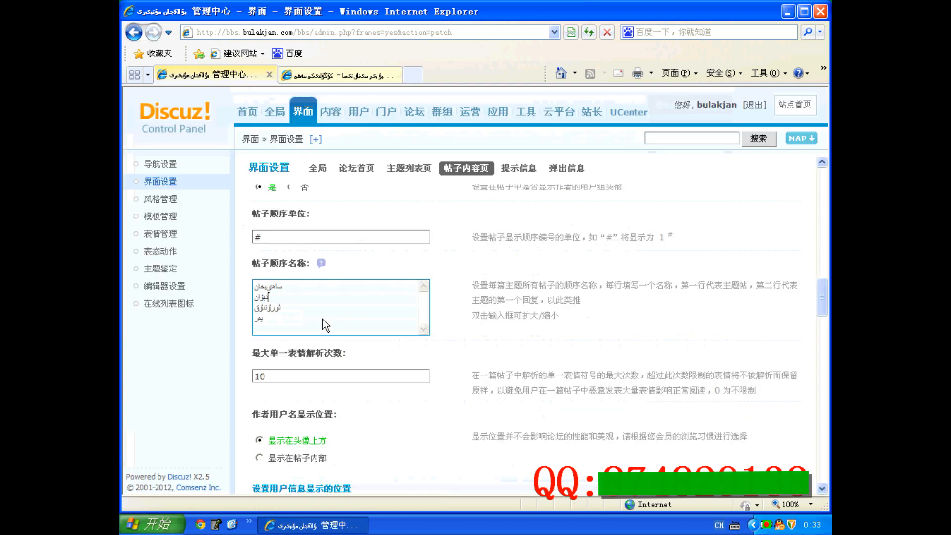
drag(284, 285, 234, 328)
double_click(261, 297)
scroll(280, 328, down, 2)
click(280, 328)
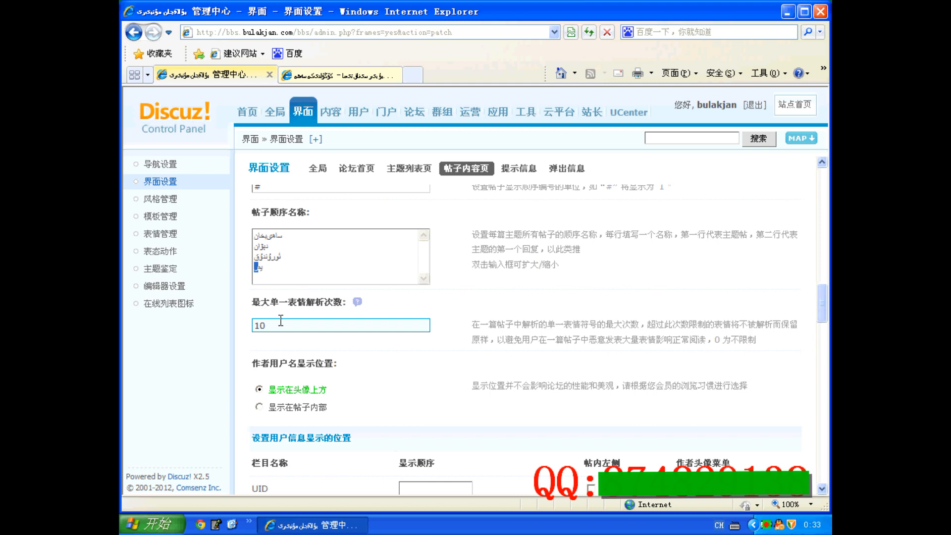
scroll(281, 321, down, 3)
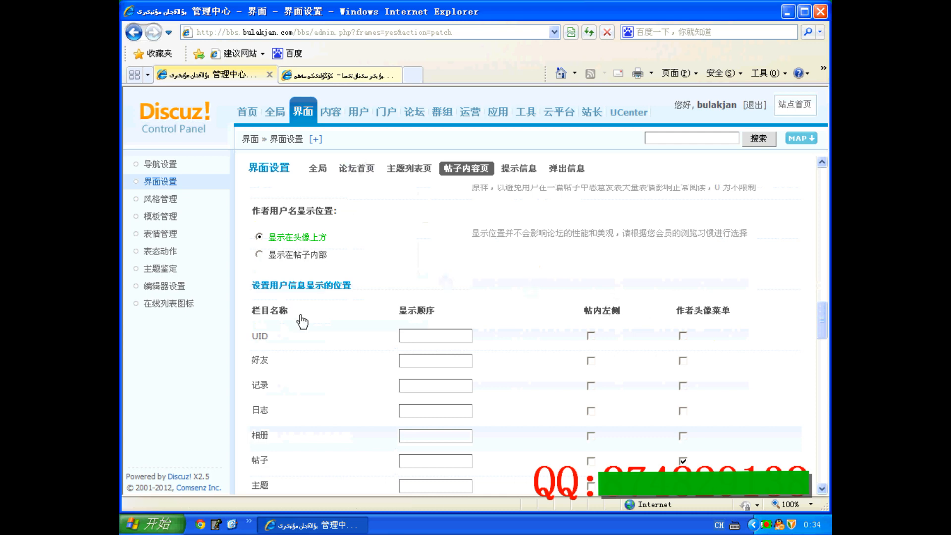
Step: Enable showing the UID on the post's left side in the user info position settings
click(334, 79)
scroll(475, 218, down, 3)
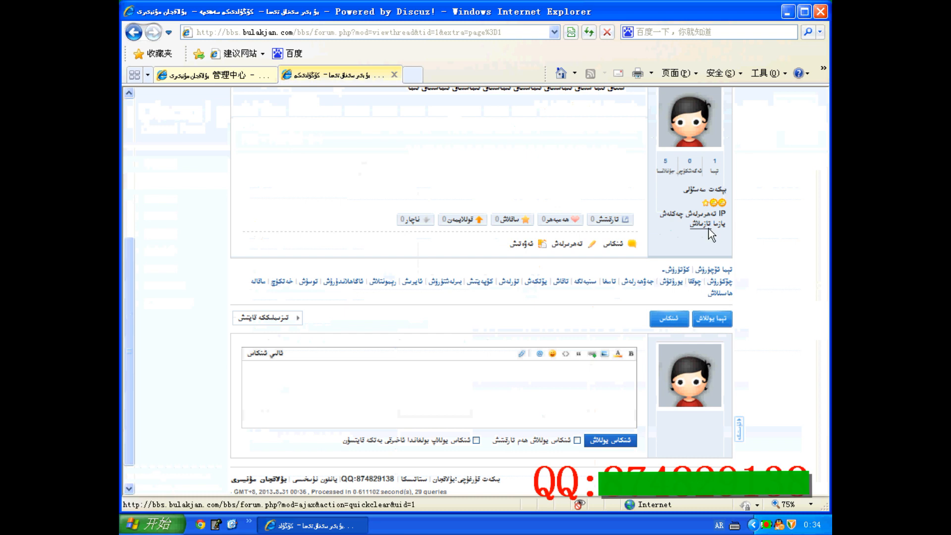
click(214, 75)
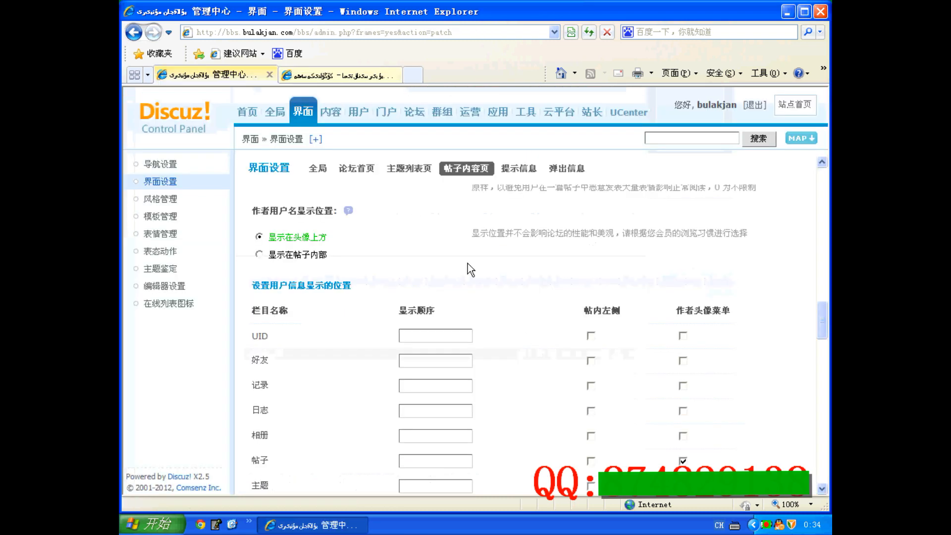
click(591, 336)
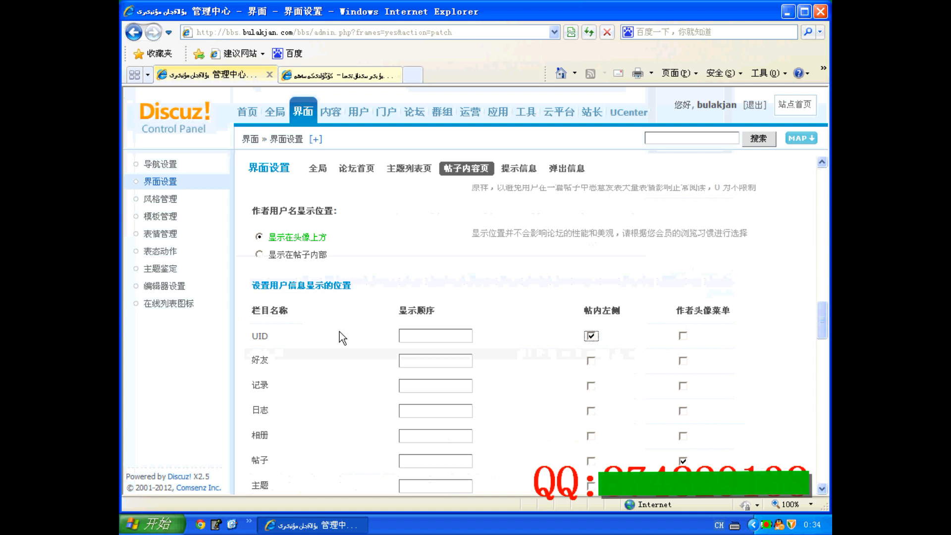
Step: Enable showing records, logs, posts and threads on the post's left side in the user info position settings
scroll(335, 327, down, 1)
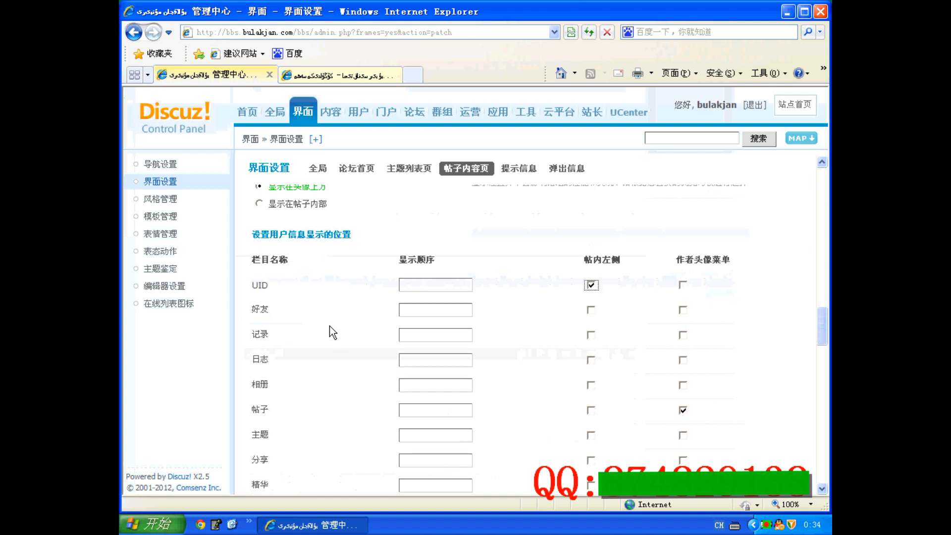
scroll(330, 325, down, 1)
click(590, 284)
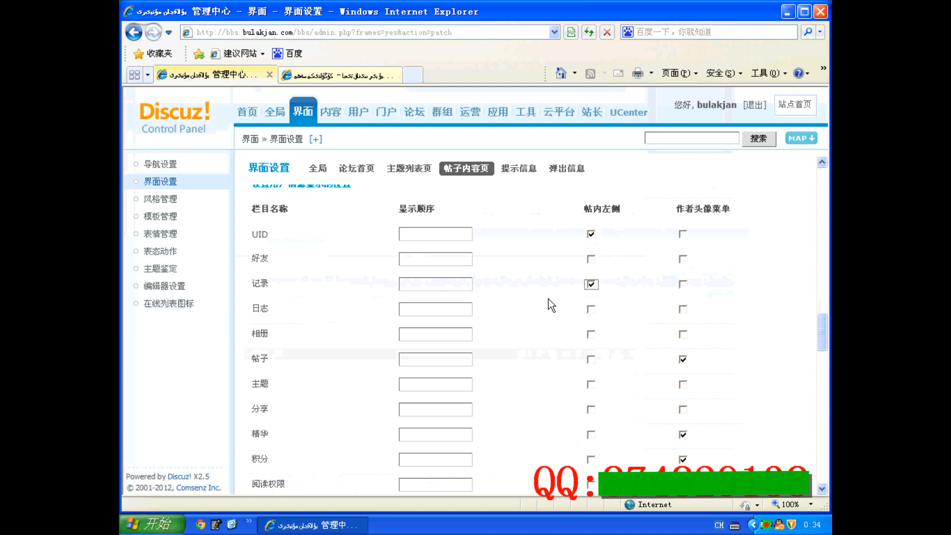
click(592, 310)
click(591, 360)
scroll(519, 342, down, 2)
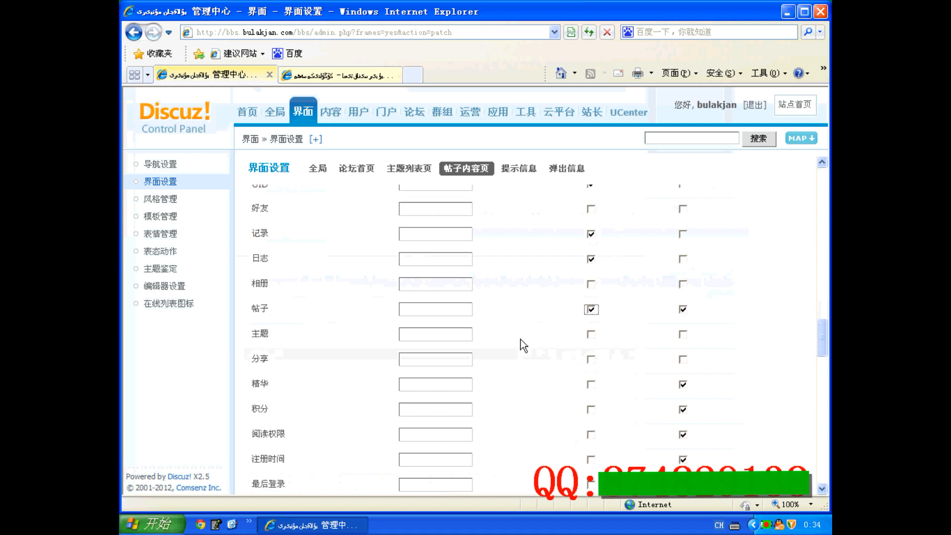
click(591, 334)
Step: Enable left-side display for points, registration time, last login, online time and several custom profile fields
scroll(511, 330, down, 2)
click(591, 358)
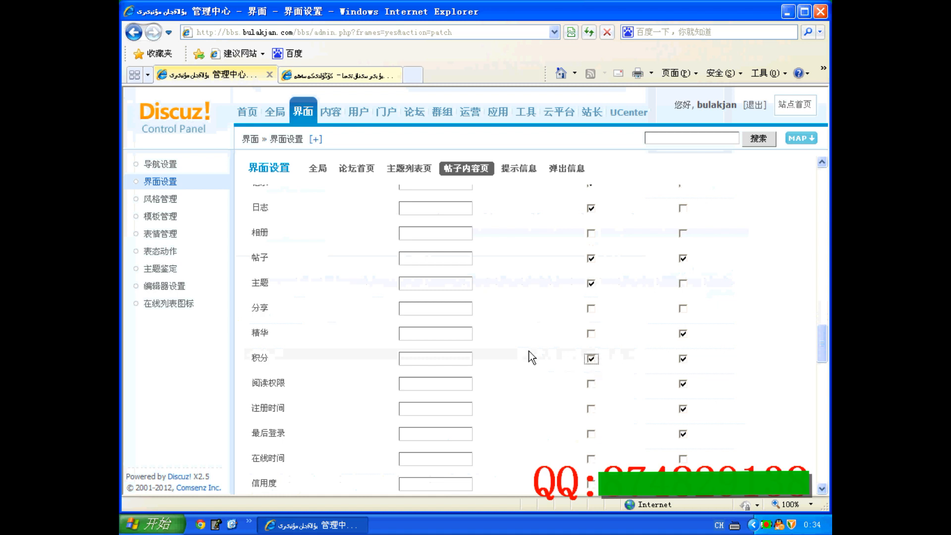
scroll(485, 338, down, 2)
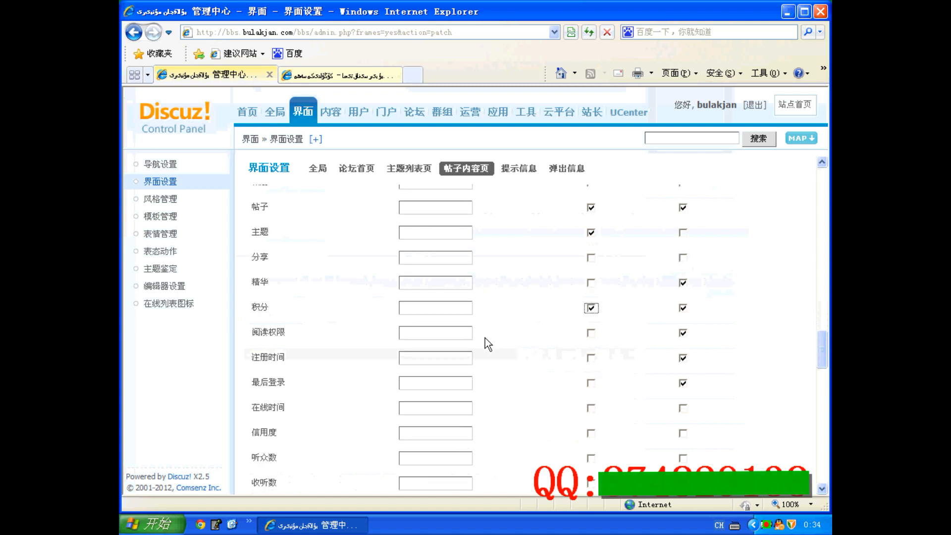
click(591, 358)
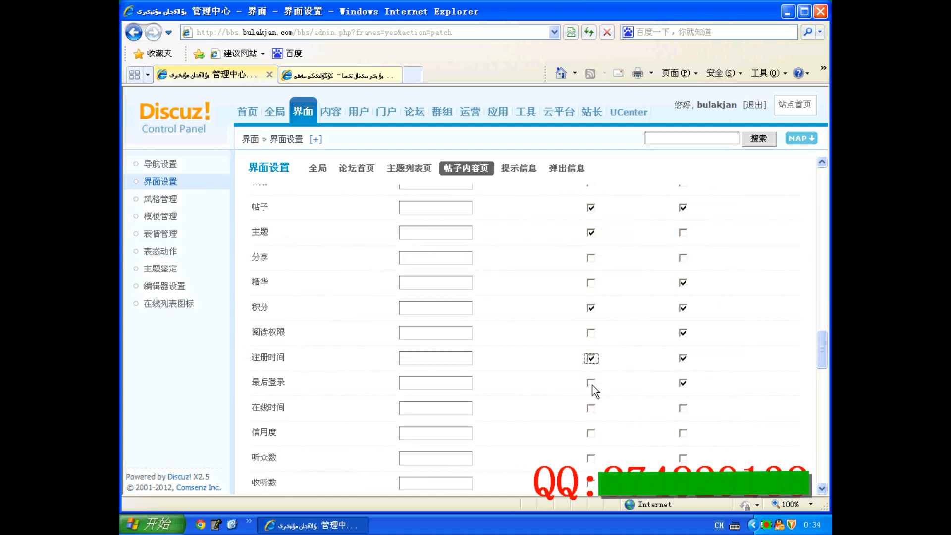
scroll(545, 371, down, 2)
click(591, 355)
scroll(495, 346, down, 4)
click(591, 356)
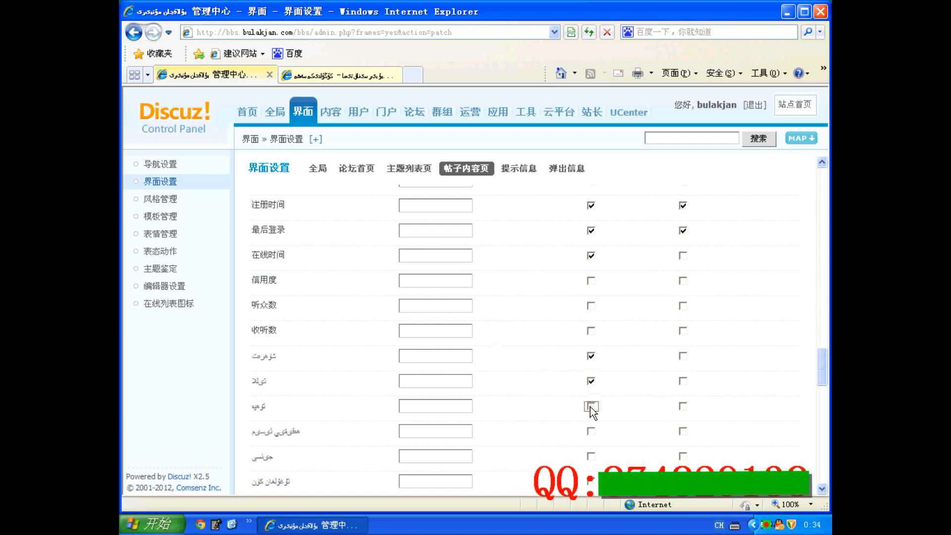
scroll(481, 383, up, 15)
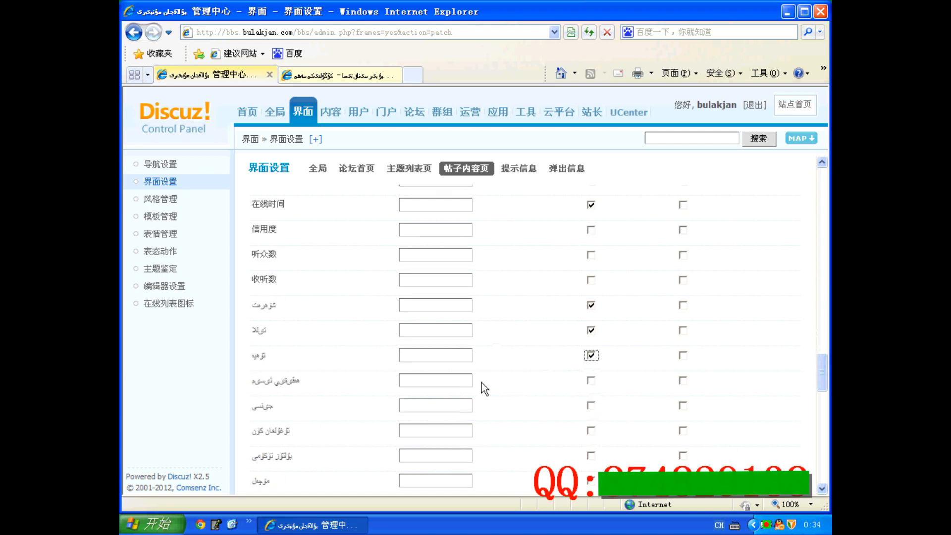
scroll(492, 392, up, 2)
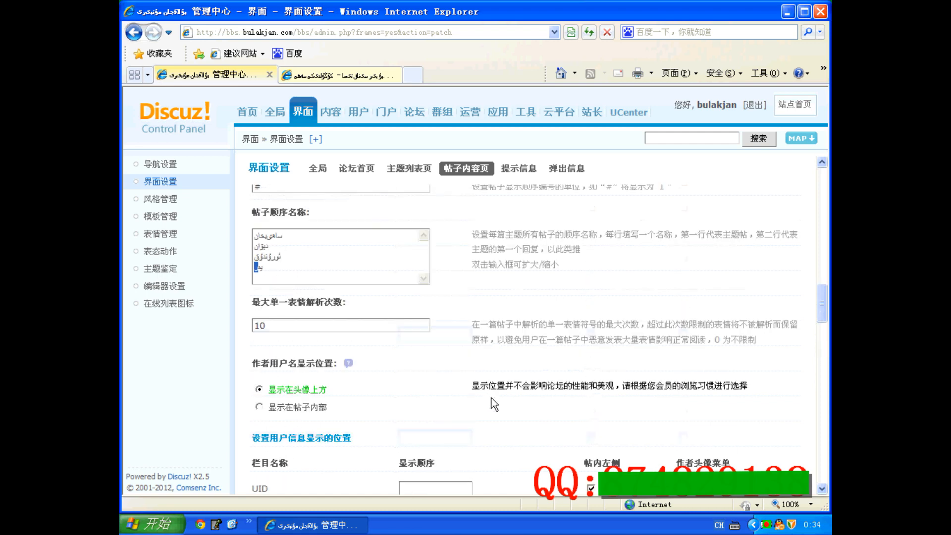
scroll(491, 397, down, 4)
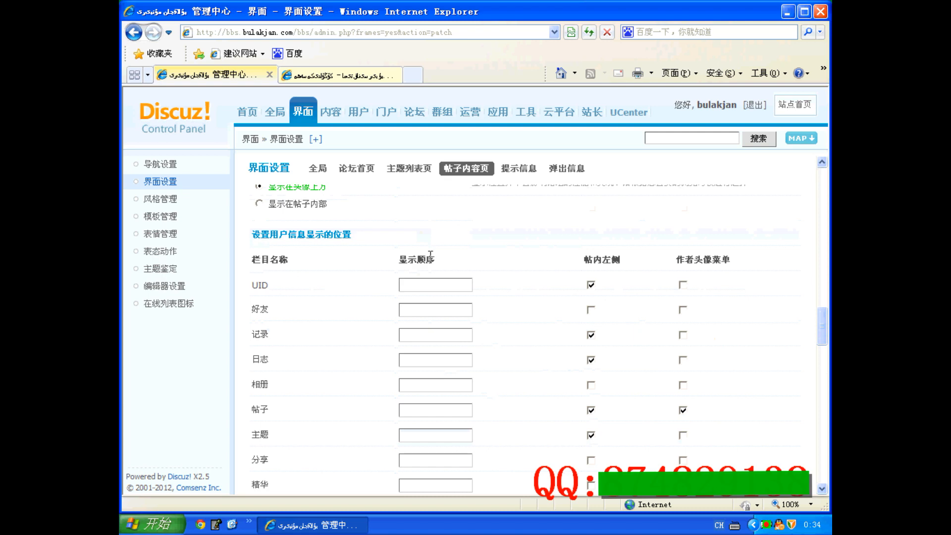
click(452, 289)
click(359, 75)
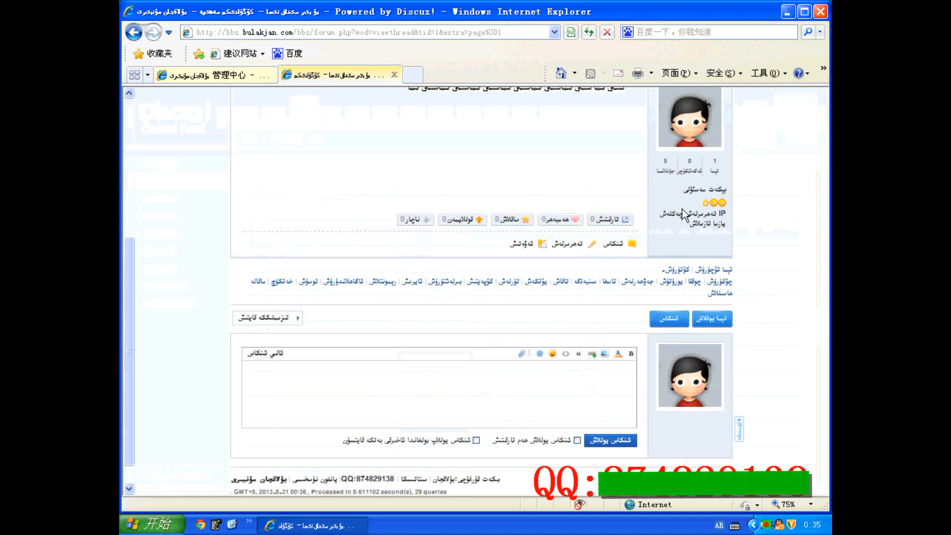
click(247, 80)
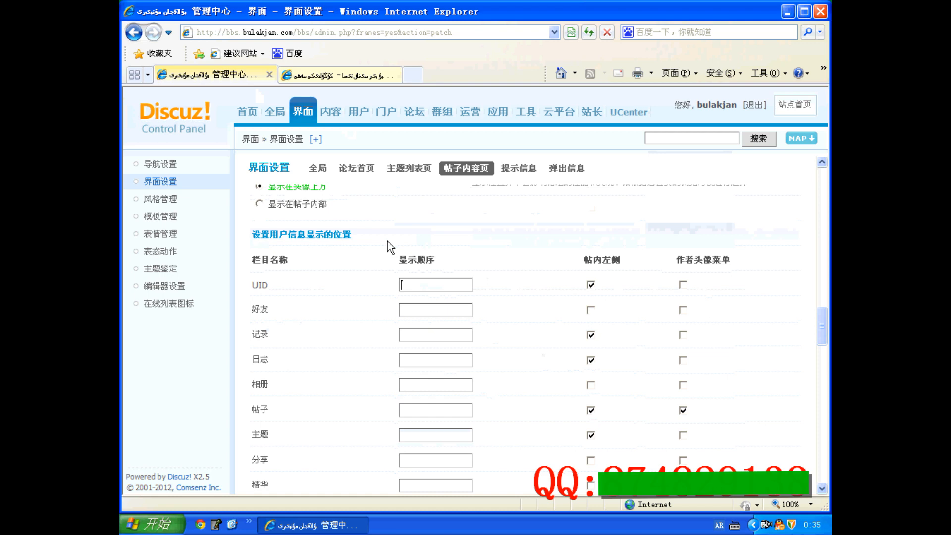
scroll(422, 309, down, 15)
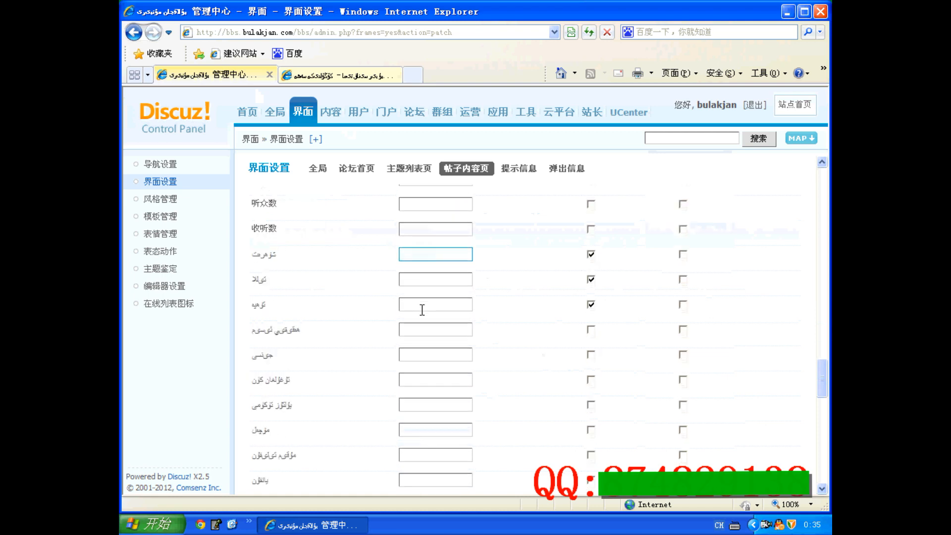
scroll(422, 310, down, 2)
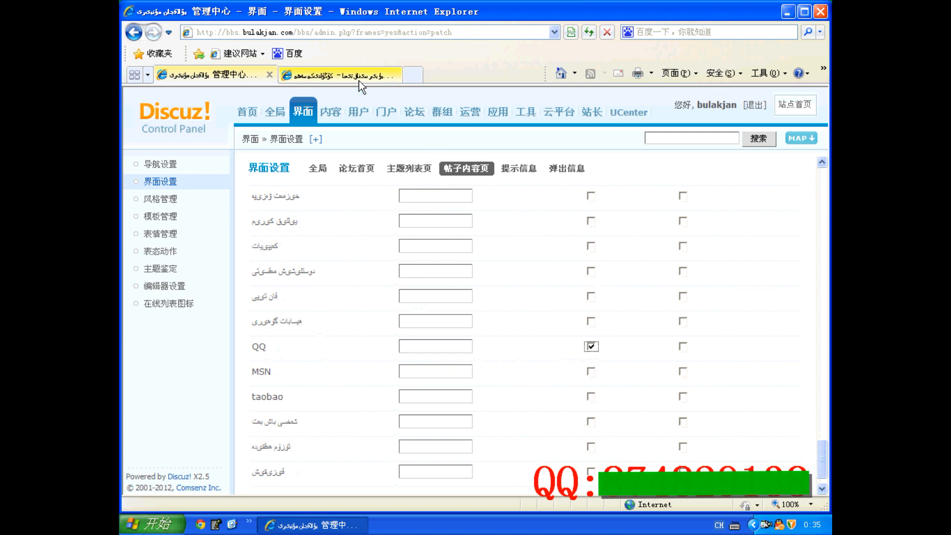
click(337, 75)
click(238, 74)
Step: Submit the post content page settings and reload the forum thread to check the user info beside the post
scroll(323, 312, down, 2)
click(268, 466)
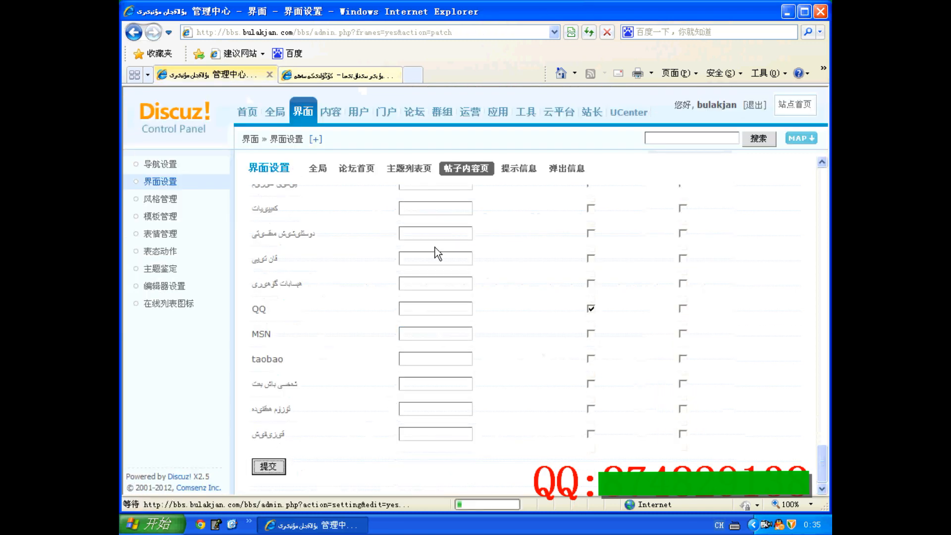
click(346, 76)
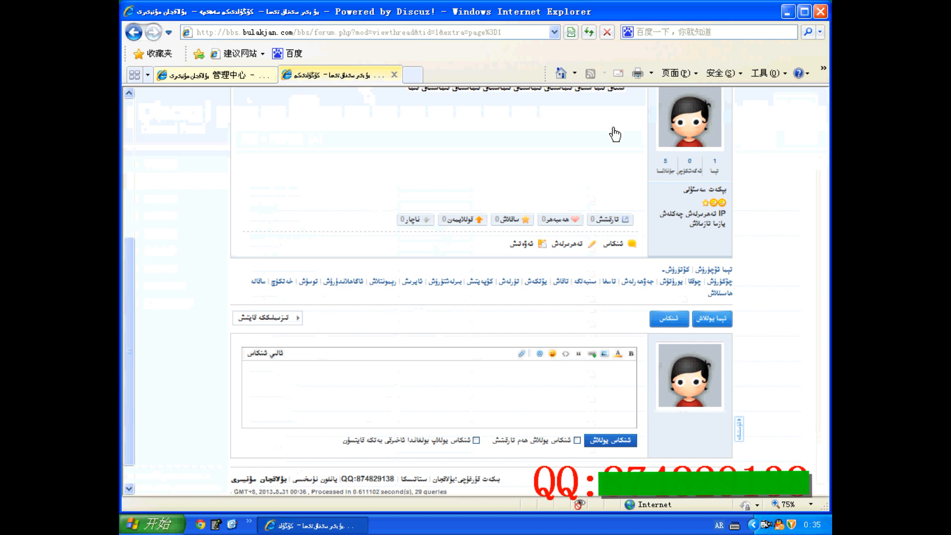
click(589, 33)
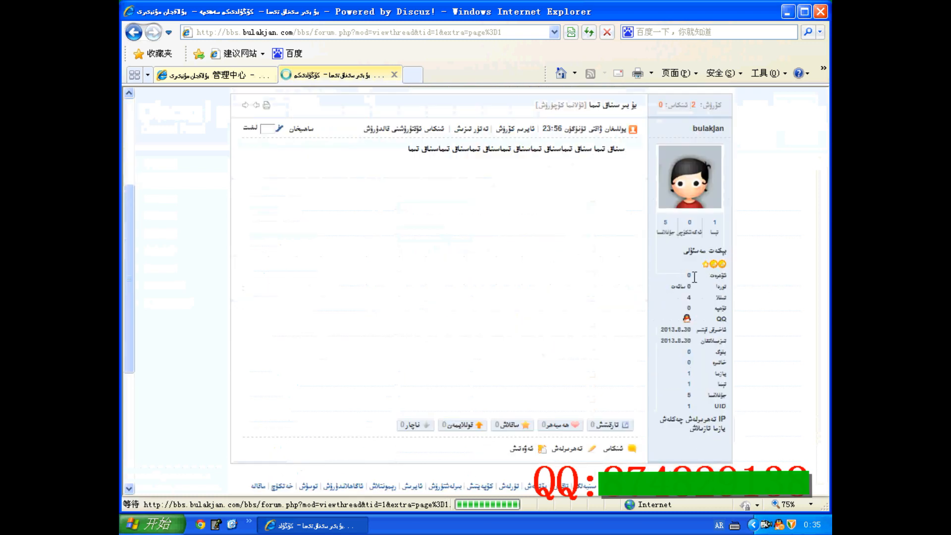
scroll(687, 284, down, 1)
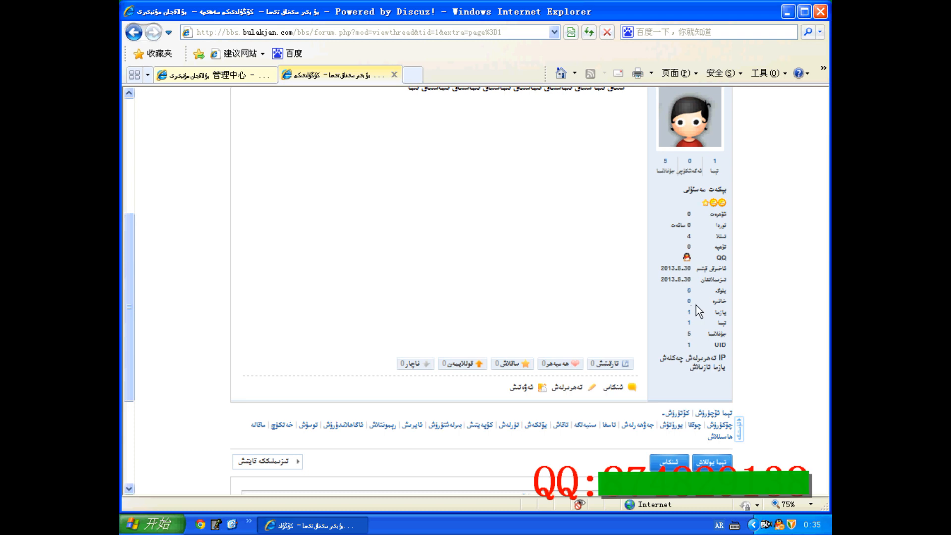
Step: Return to the control panel and open the prompt information settings
click(256, 78)
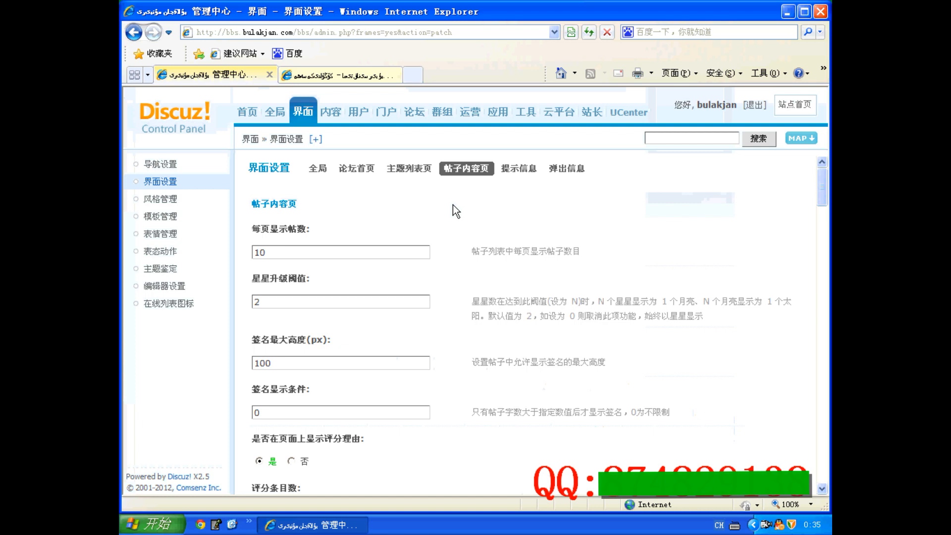
scroll(470, 204, down, 4)
click(526, 169)
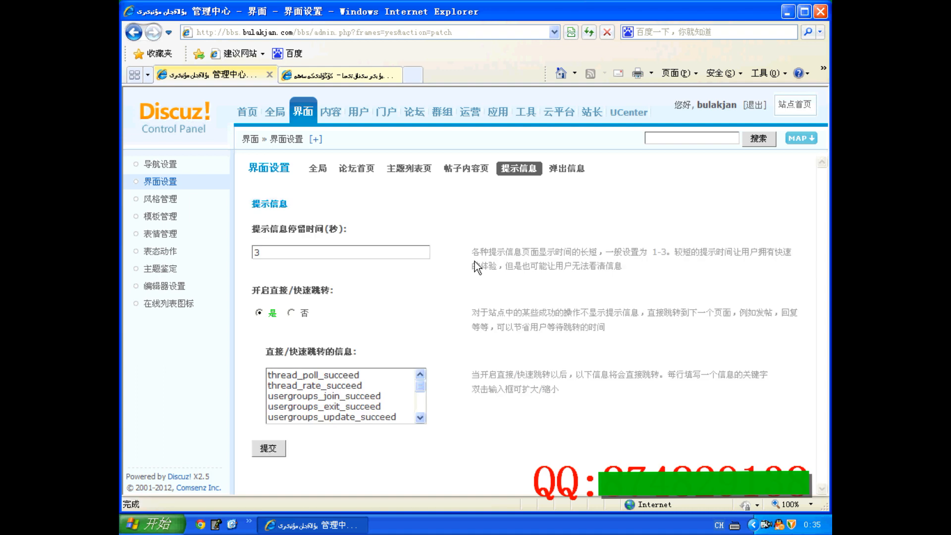
Step: Open the pop-up information settings and select the posting page pop-up message box
click(566, 169)
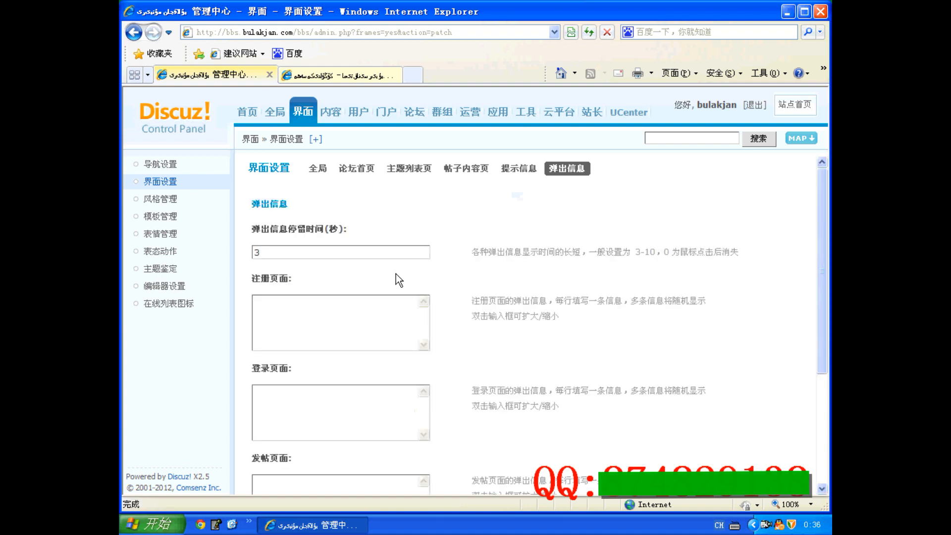
scroll(400, 280, down, 5)
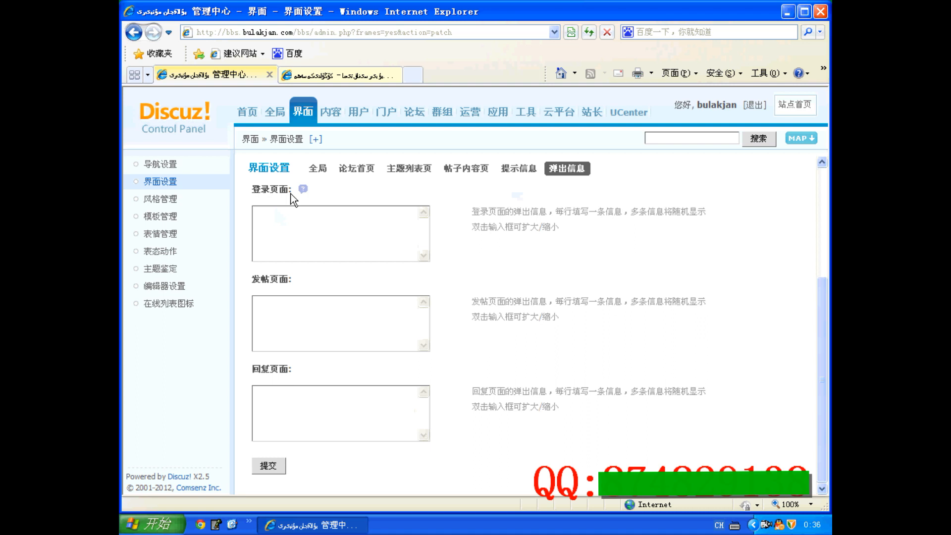
click(396, 322)
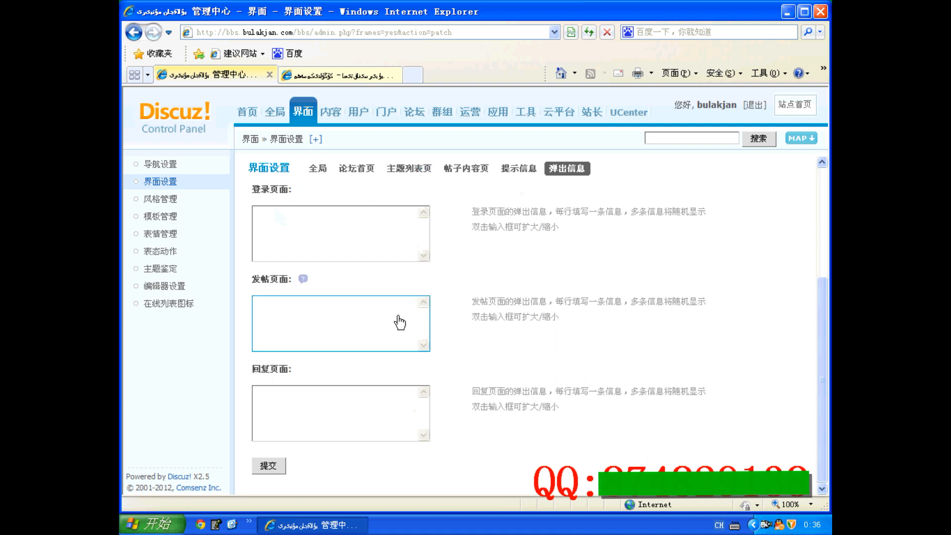